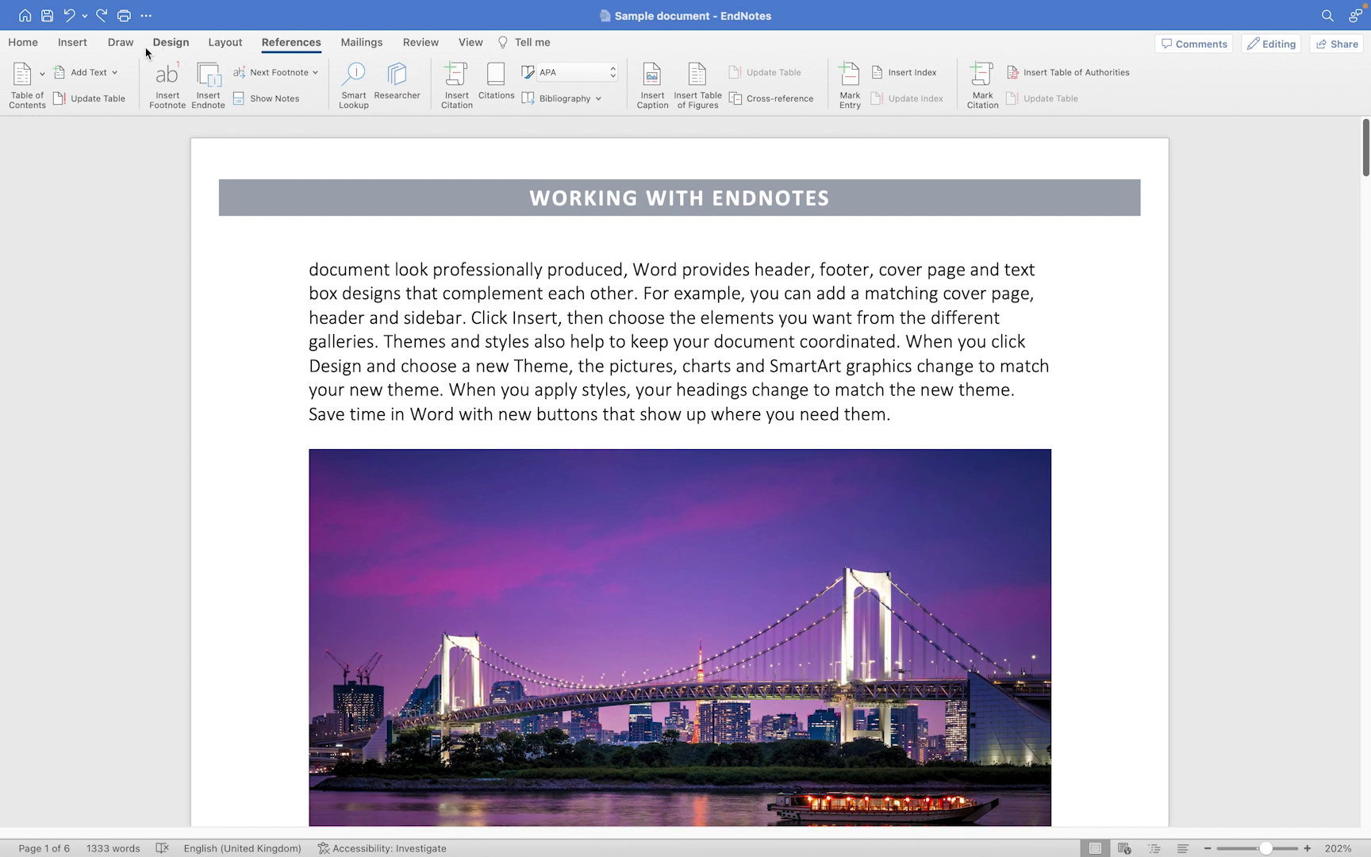
Step: Scroll down to page 5's footnotes 'This is the second footnote' and 'View this new case study'
{"action": "left_click", "coordinate": [29, 46]}
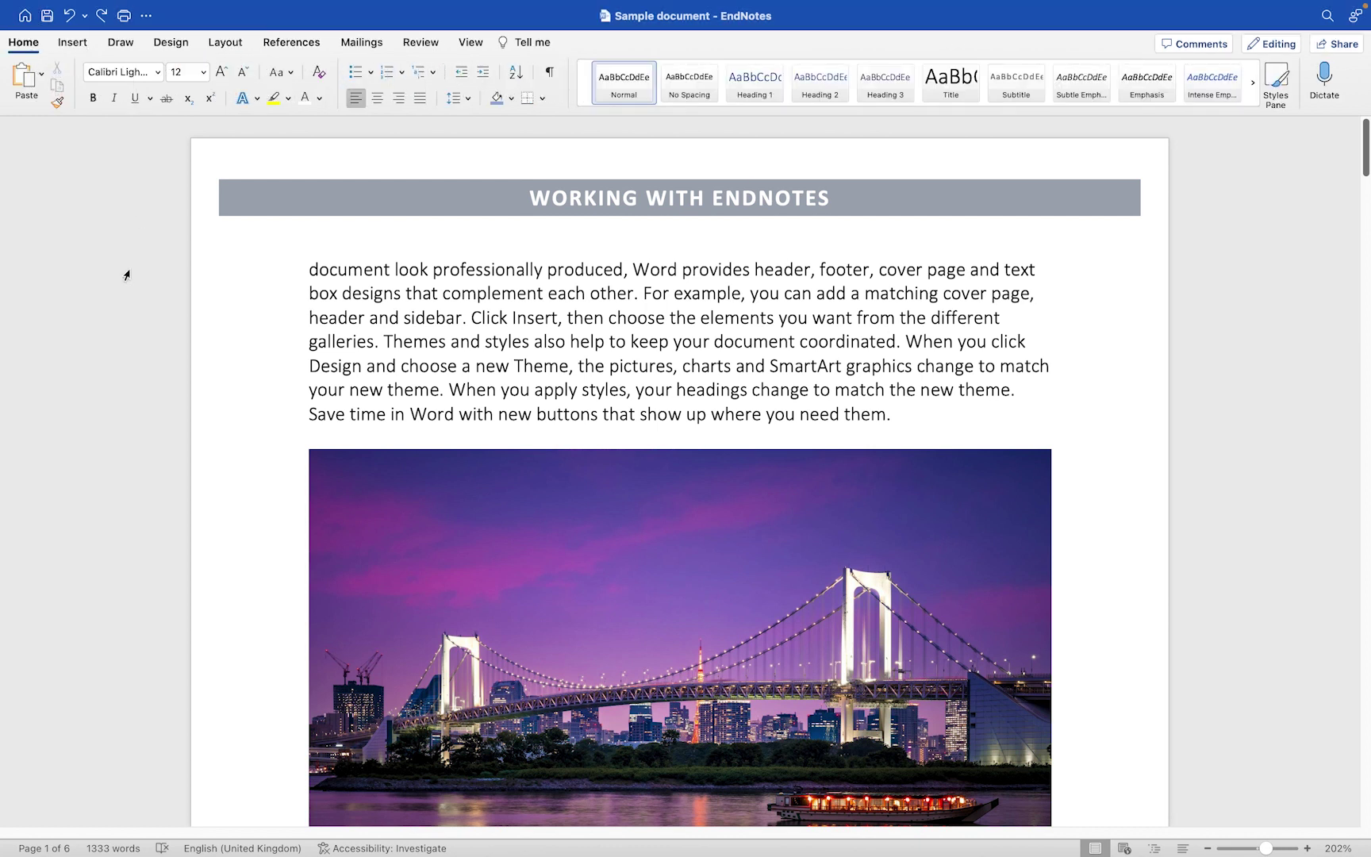
{"action": "scroll", "coordinate": [125, 276], "scroll_direction": "down", "scroll_amount": 5}
{"action": "scroll", "coordinate": [125, 276], "scroll_direction": "down", "scroll_amount": 20}
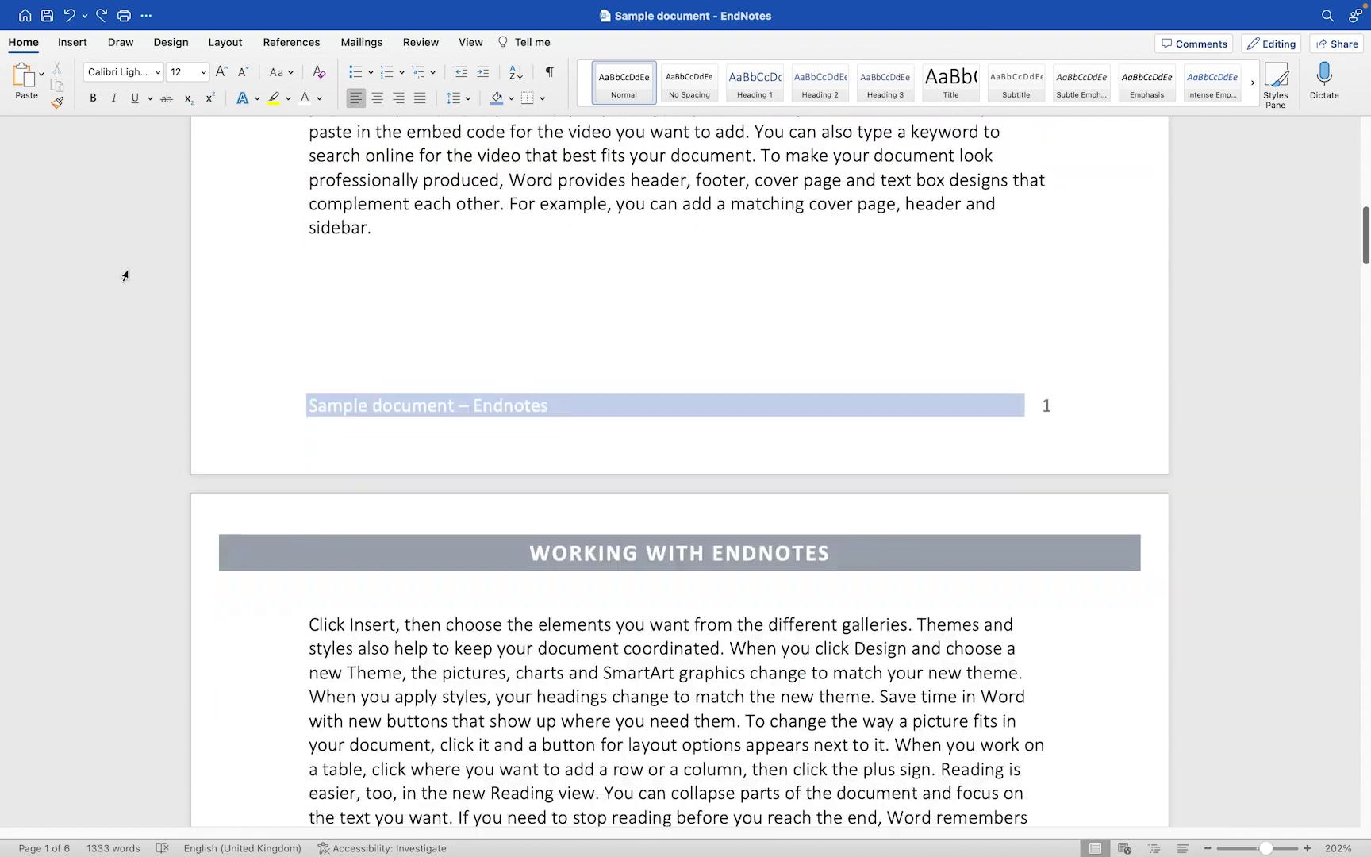
{"action": "scroll", "coordinate": [127, 275], "scroll_direction": "down", "scroll_amount": 20}
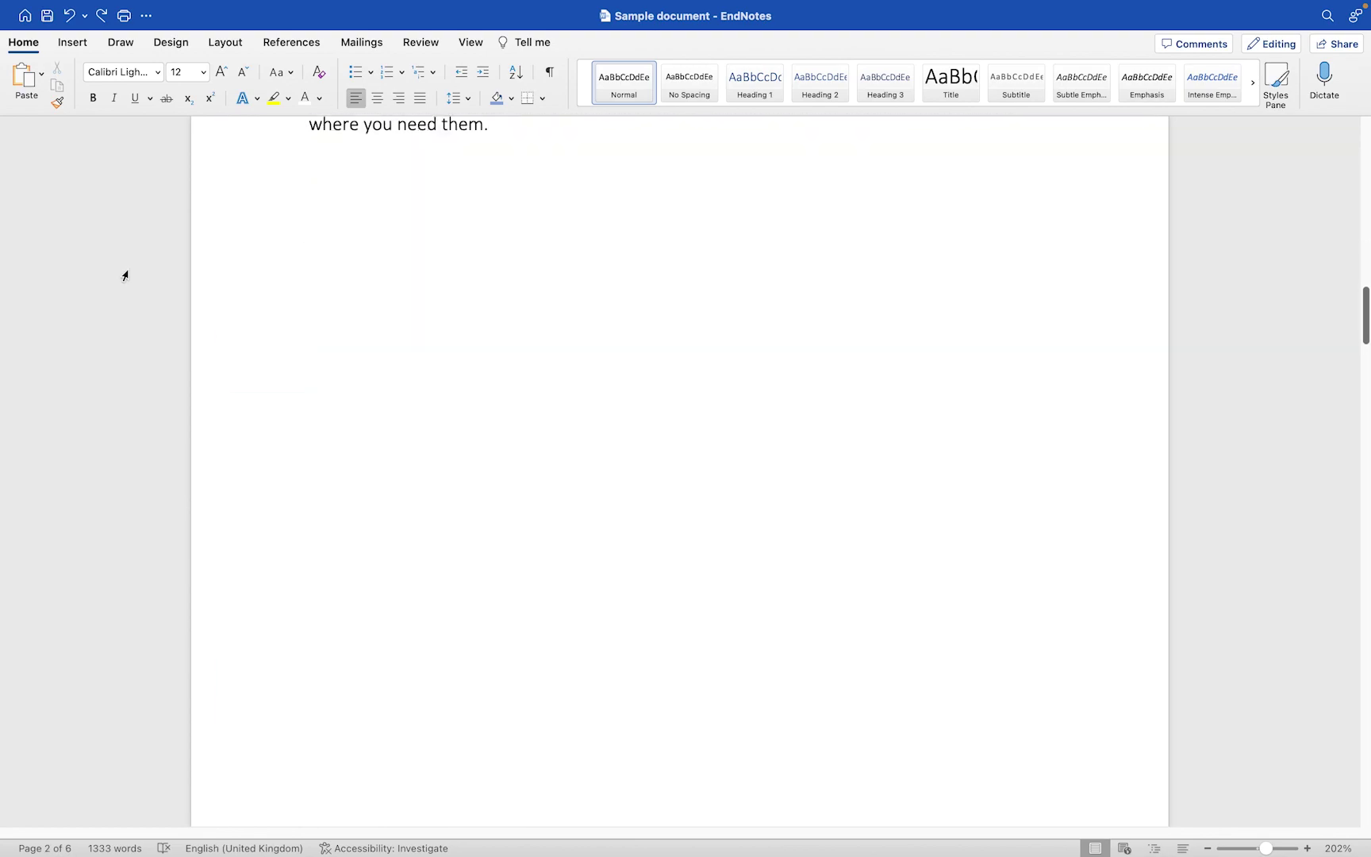
{"action": "scroll", "coordinate": [125, 276], "scroll_direction": "down", "scroll_amount": 20}
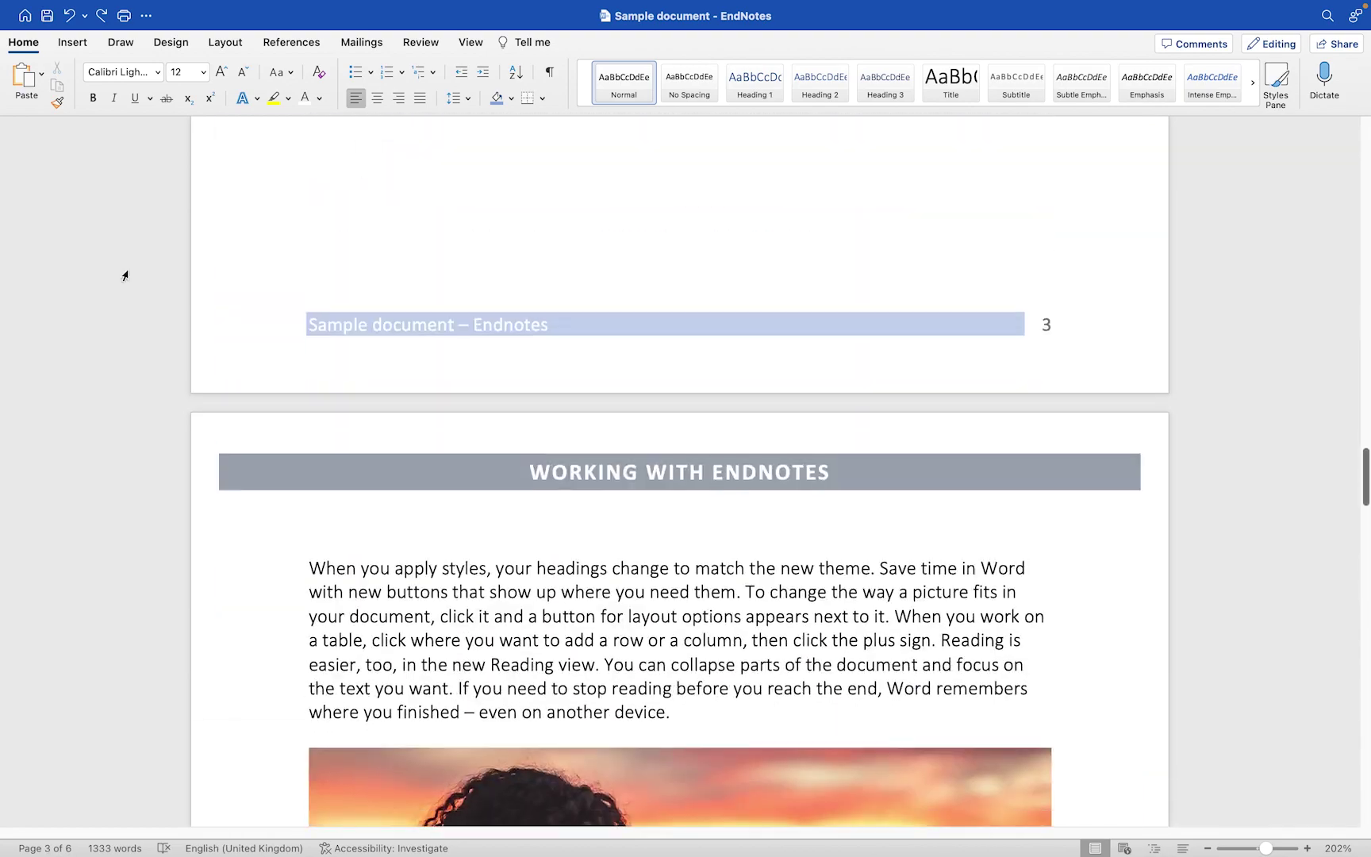
{"action": "scroll", "coordinate": [124, 276], "scroll_direction": "down", "scroll_amount": 20}
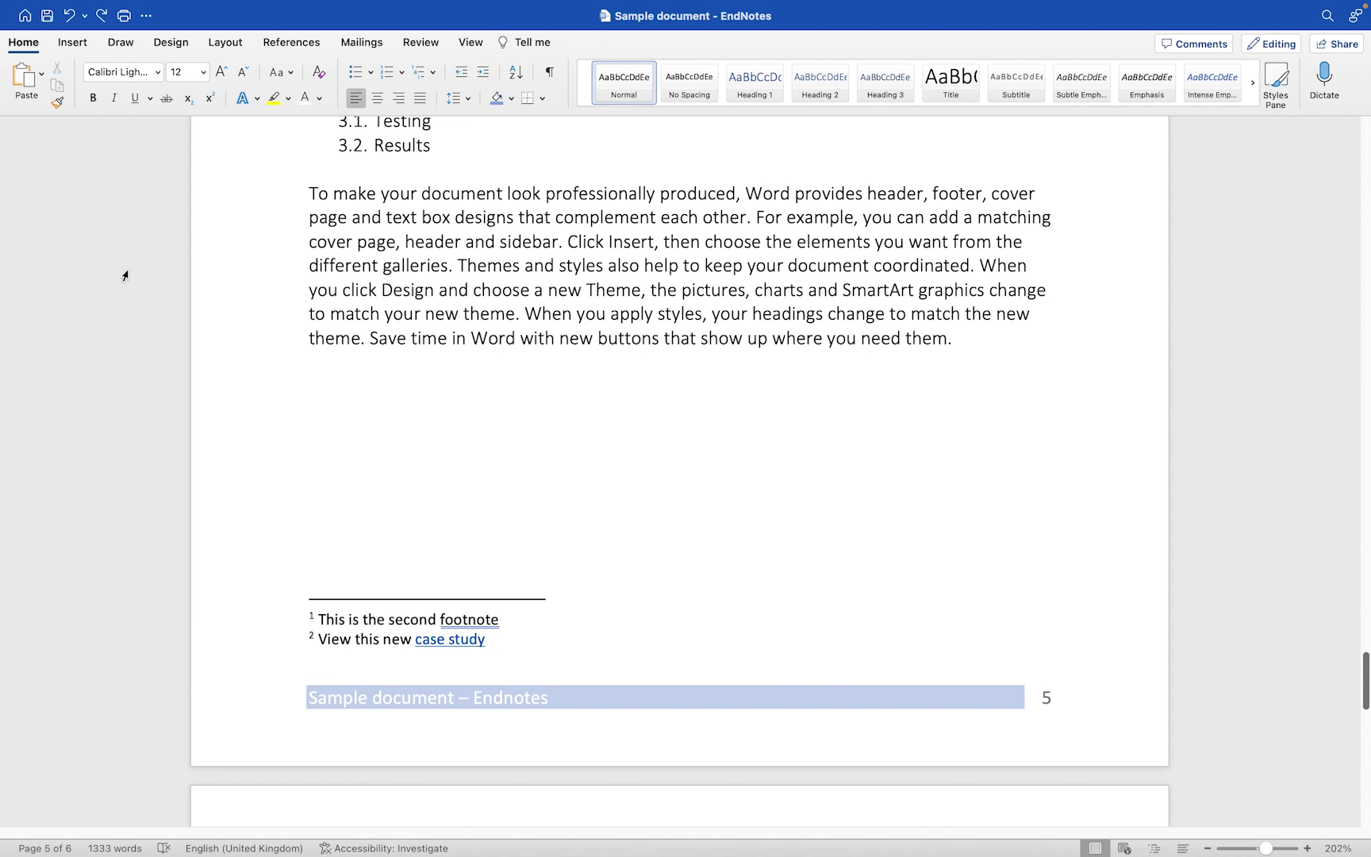
Step: Show the References tools over page 6's closing paragraph on picture layout options
{"action": "scroll", "coordinate": [217, 315], "scroll_direction": "down", "scroll_amount": 1}
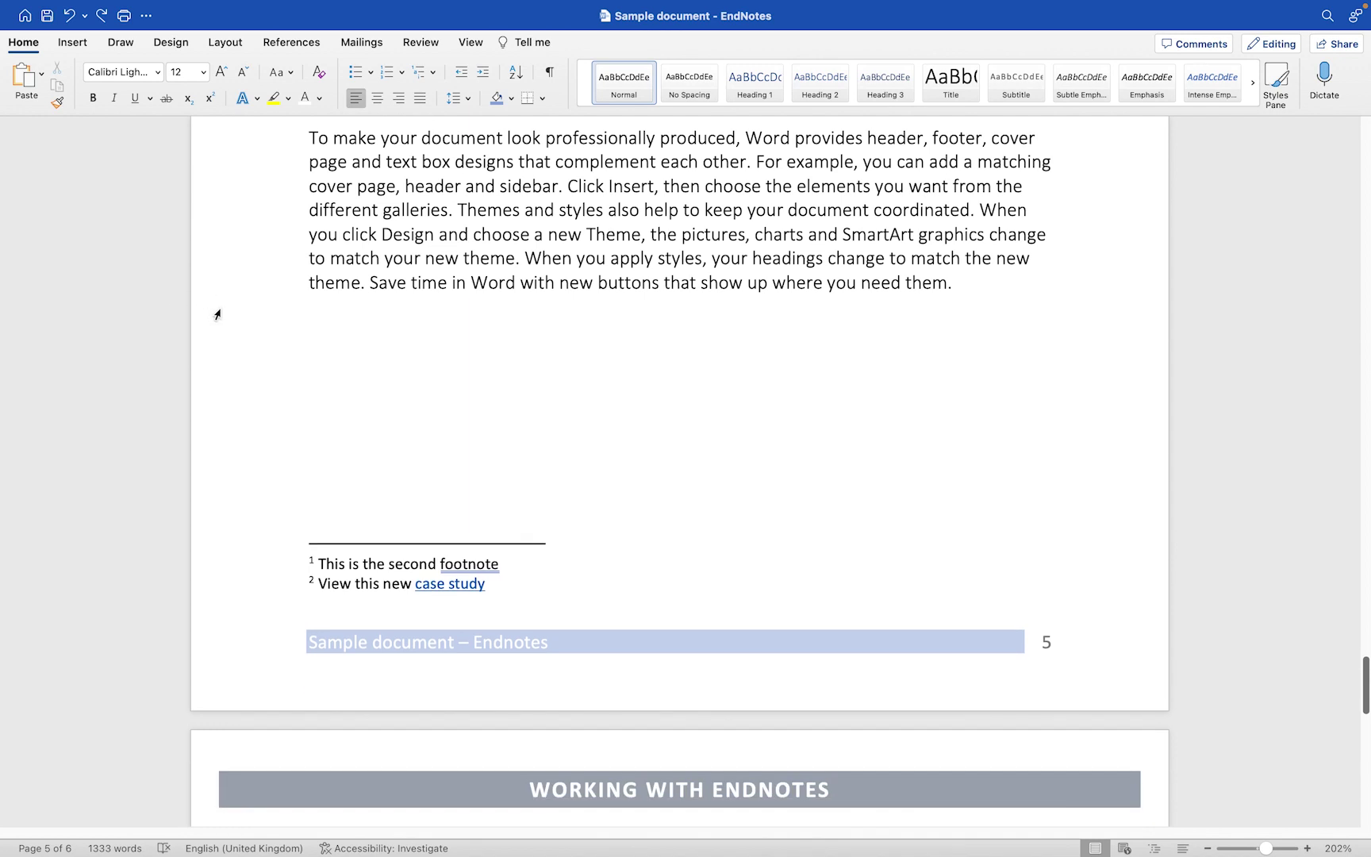
{"action": "scroll", "coordinate": [217, 315], "scroll_direction": "down", "scroll_amount": 10}
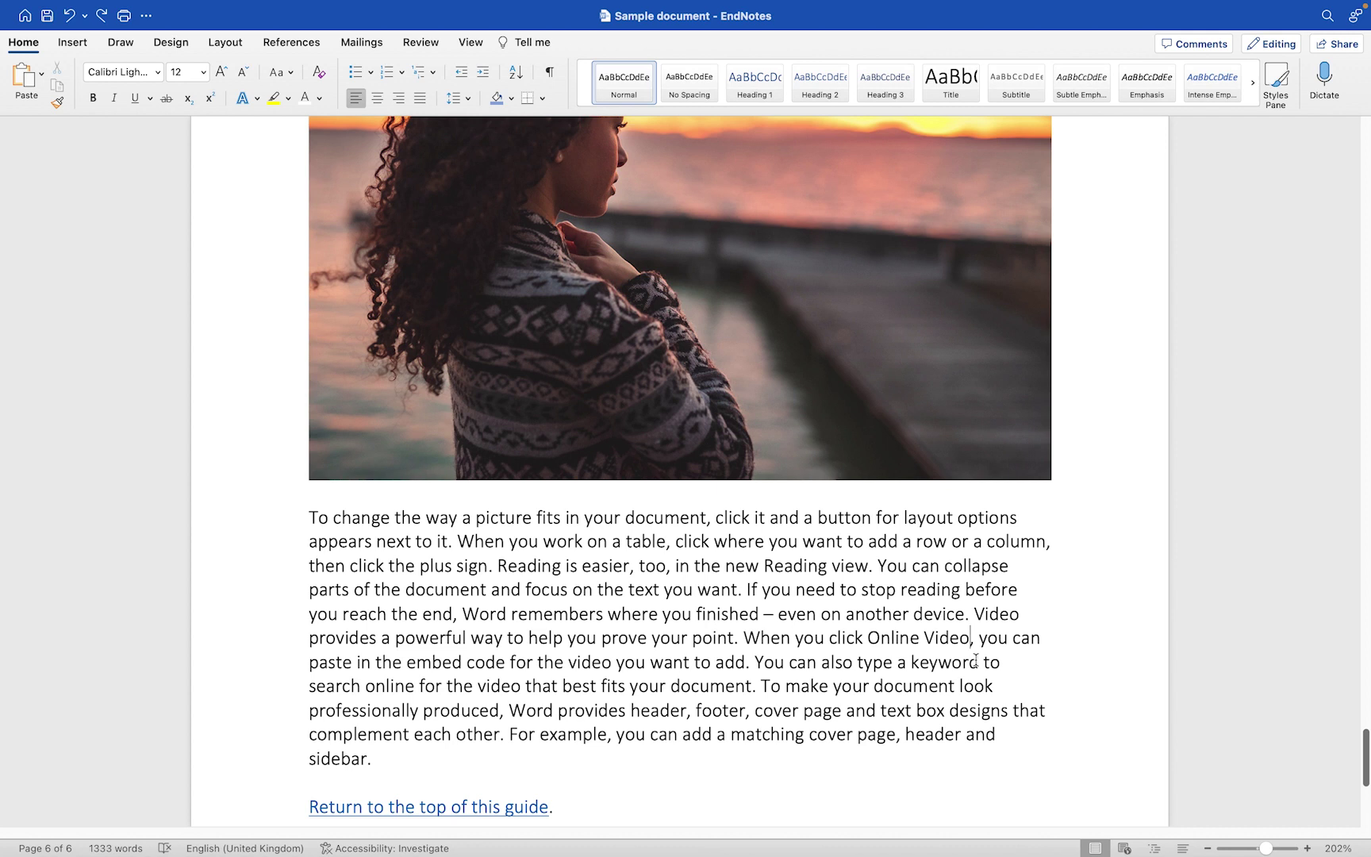
{"action": "left_click", "coordinate": [293, 48]}
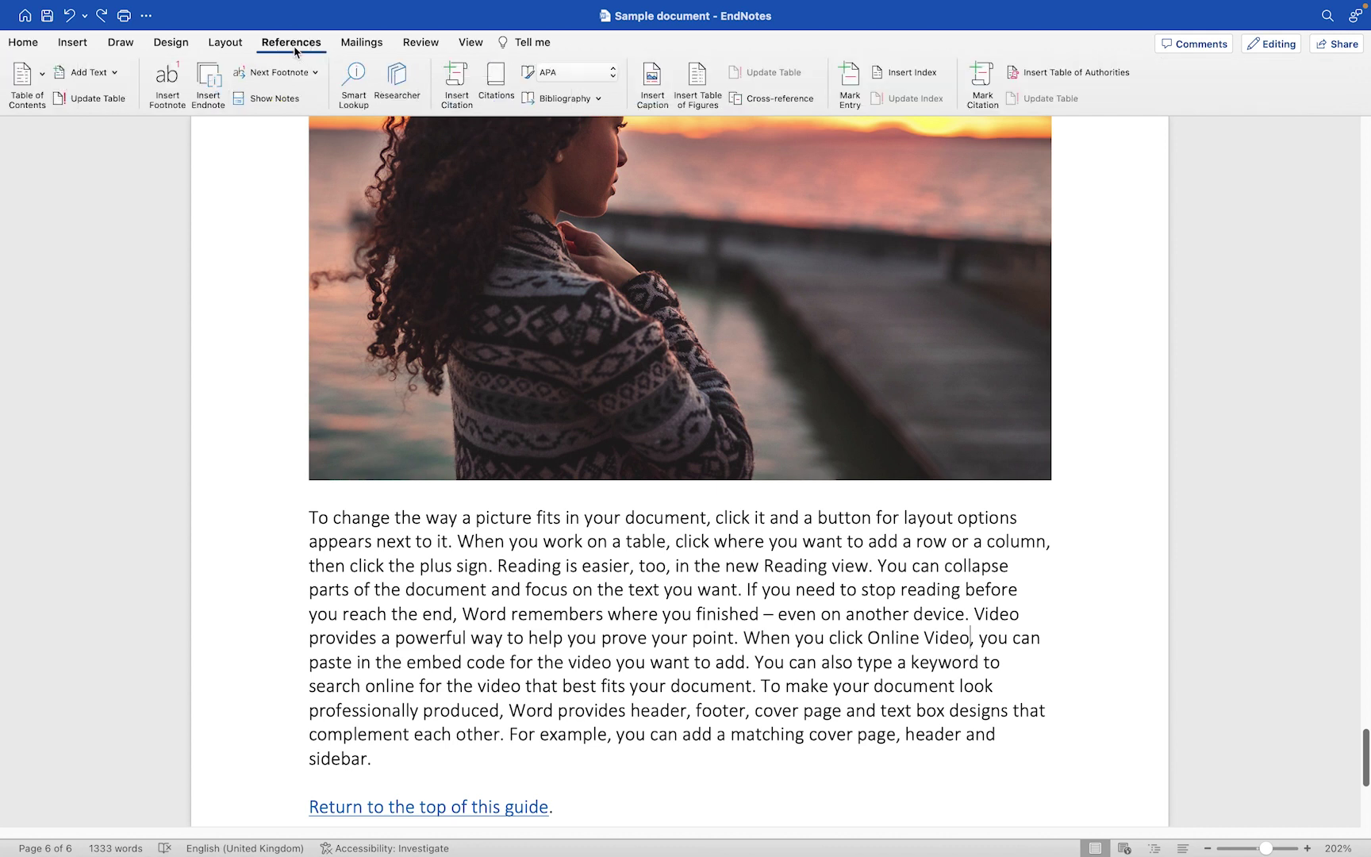
Step: Insert an endnote after 'Online Video' on the last page
{"action": "left_click", "coordinate": [210, 80]}
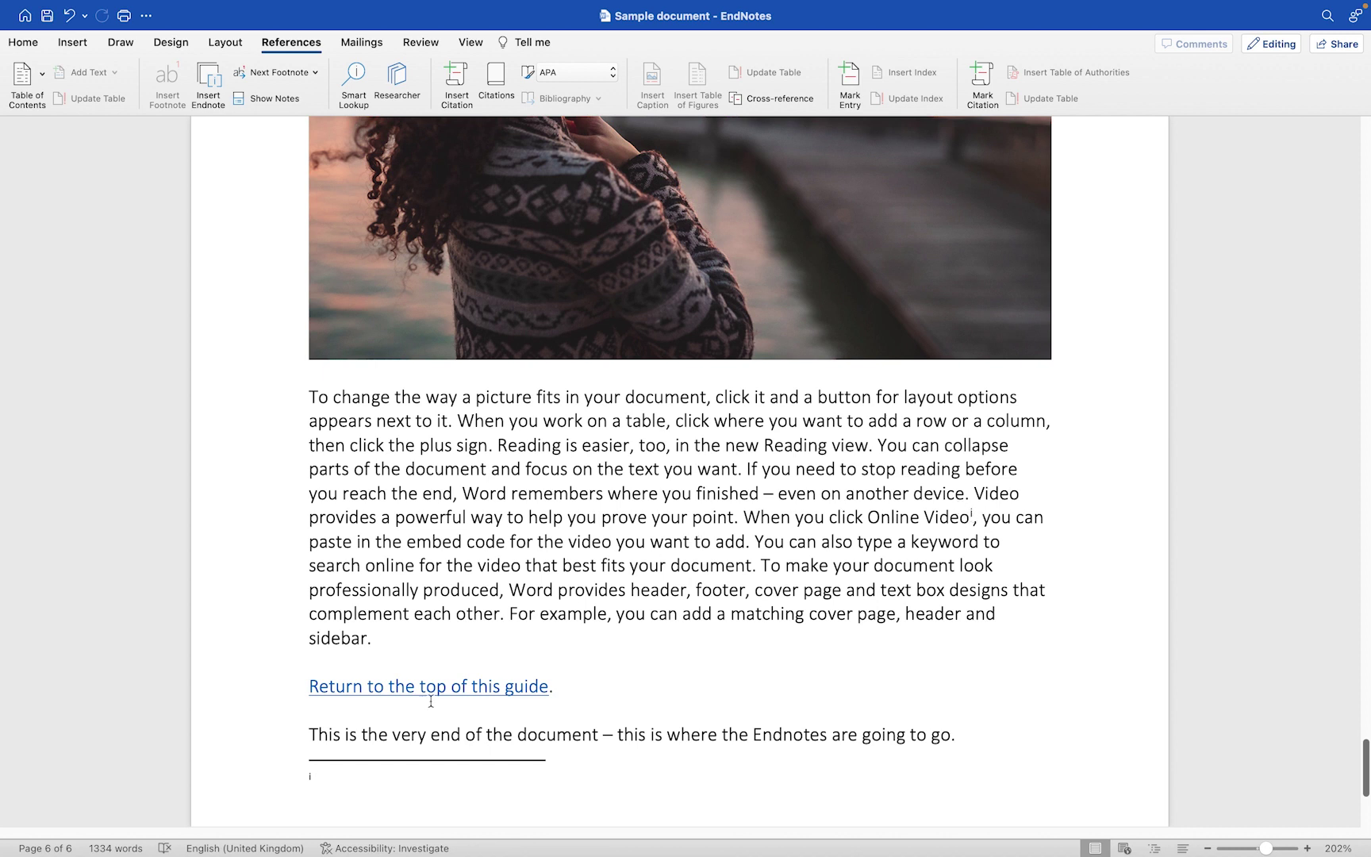
{"action": "scroll", "coordinate": [414, 740], "scroll_direction": "down", "scroll_amount": 2}
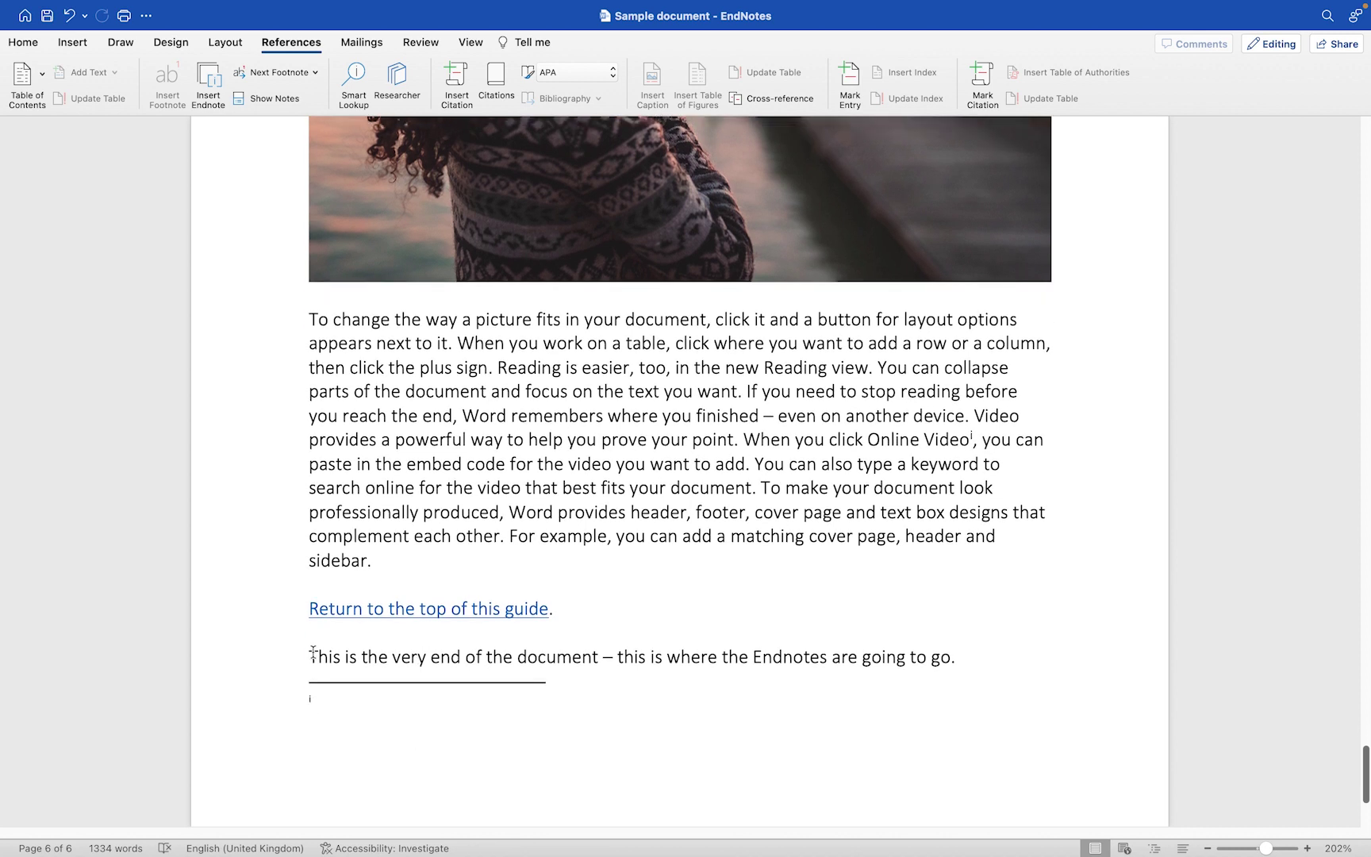
{"action": "left_click_drag", "start_coordinate": [311, 656], "coordinate": [964, 657]}
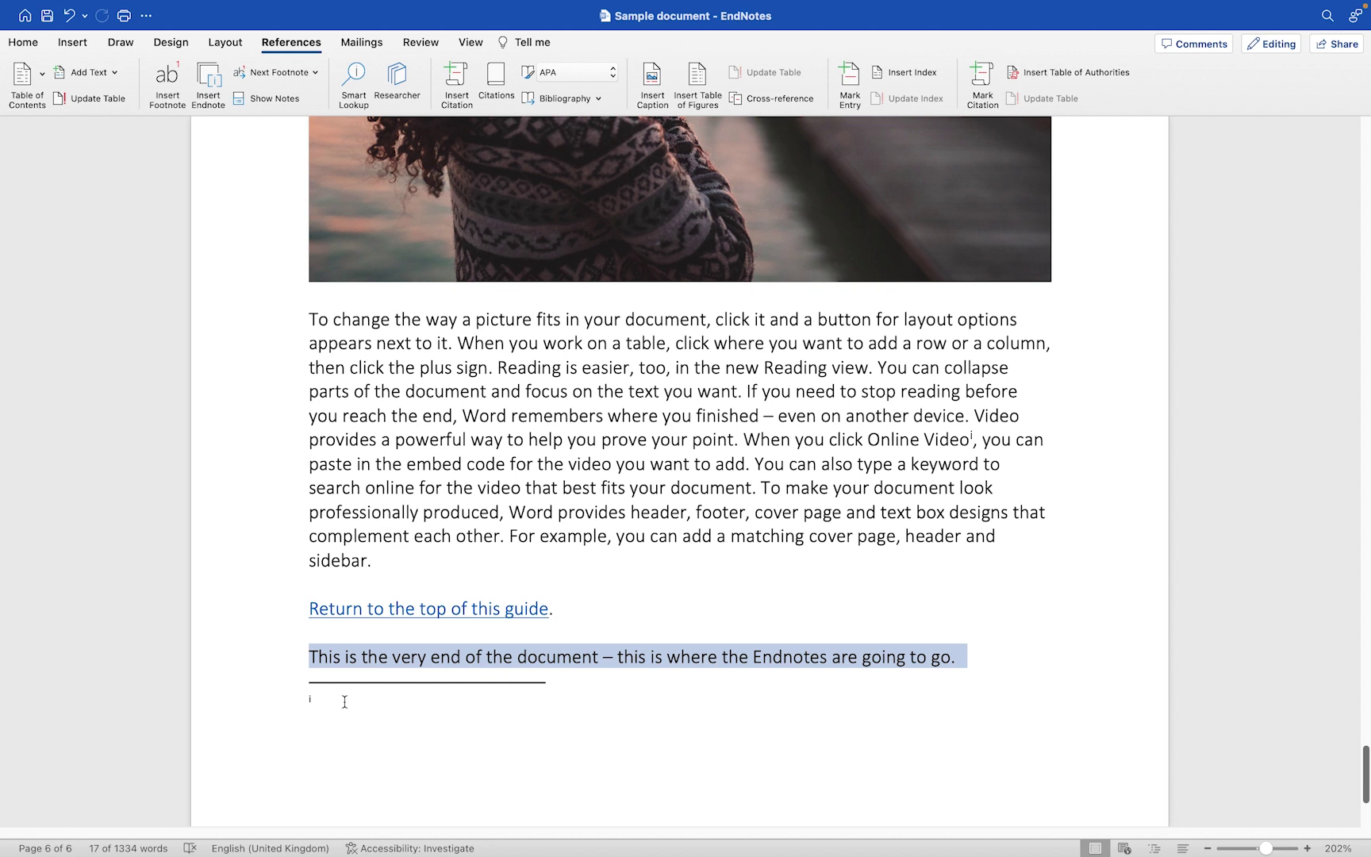
{"action": "left_click", "coordinate": [313, 684]}
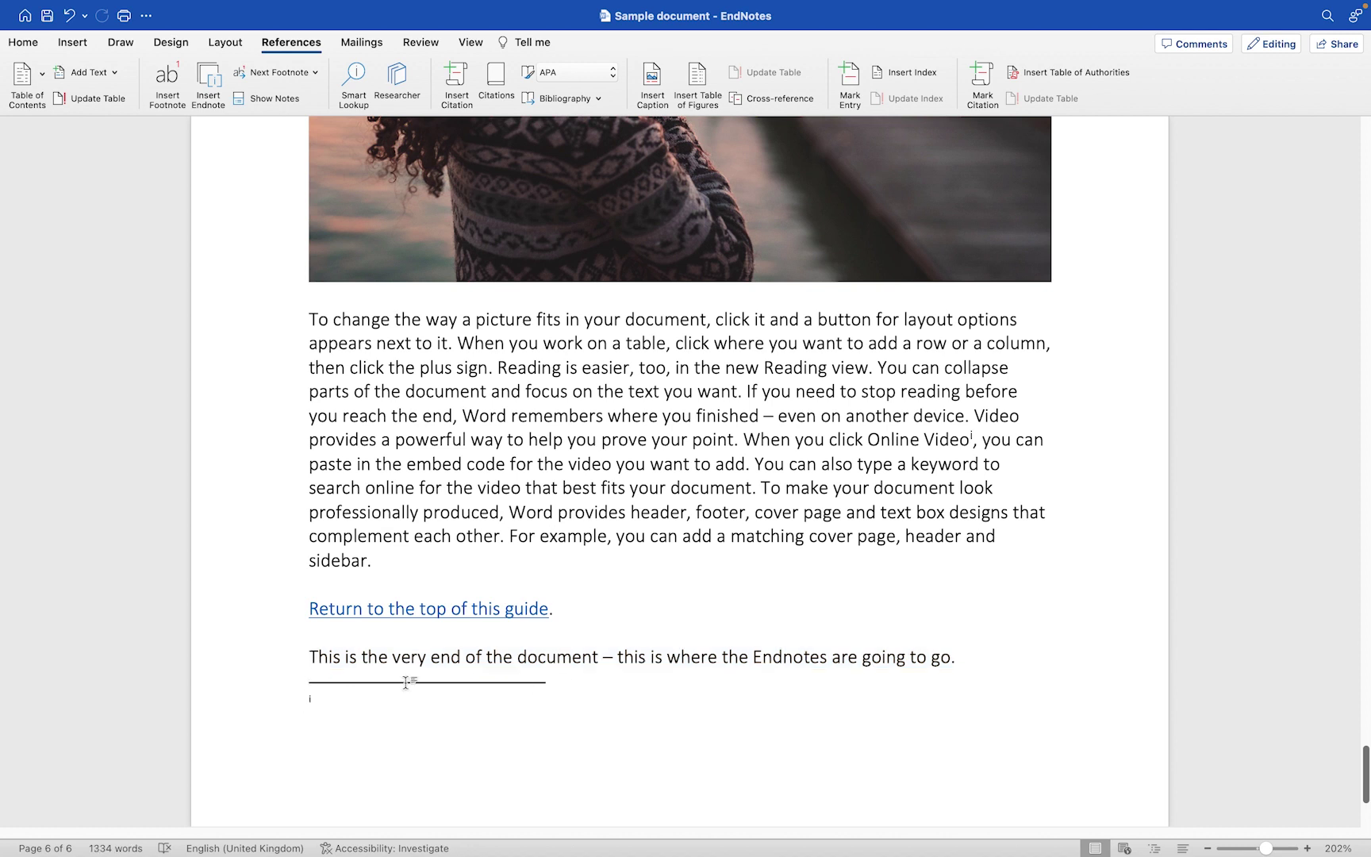
Step: Type 'Online video tutorials' as the endnote text, correcting the typo
{"action": "left_click", "coordinate": [341, 701]}
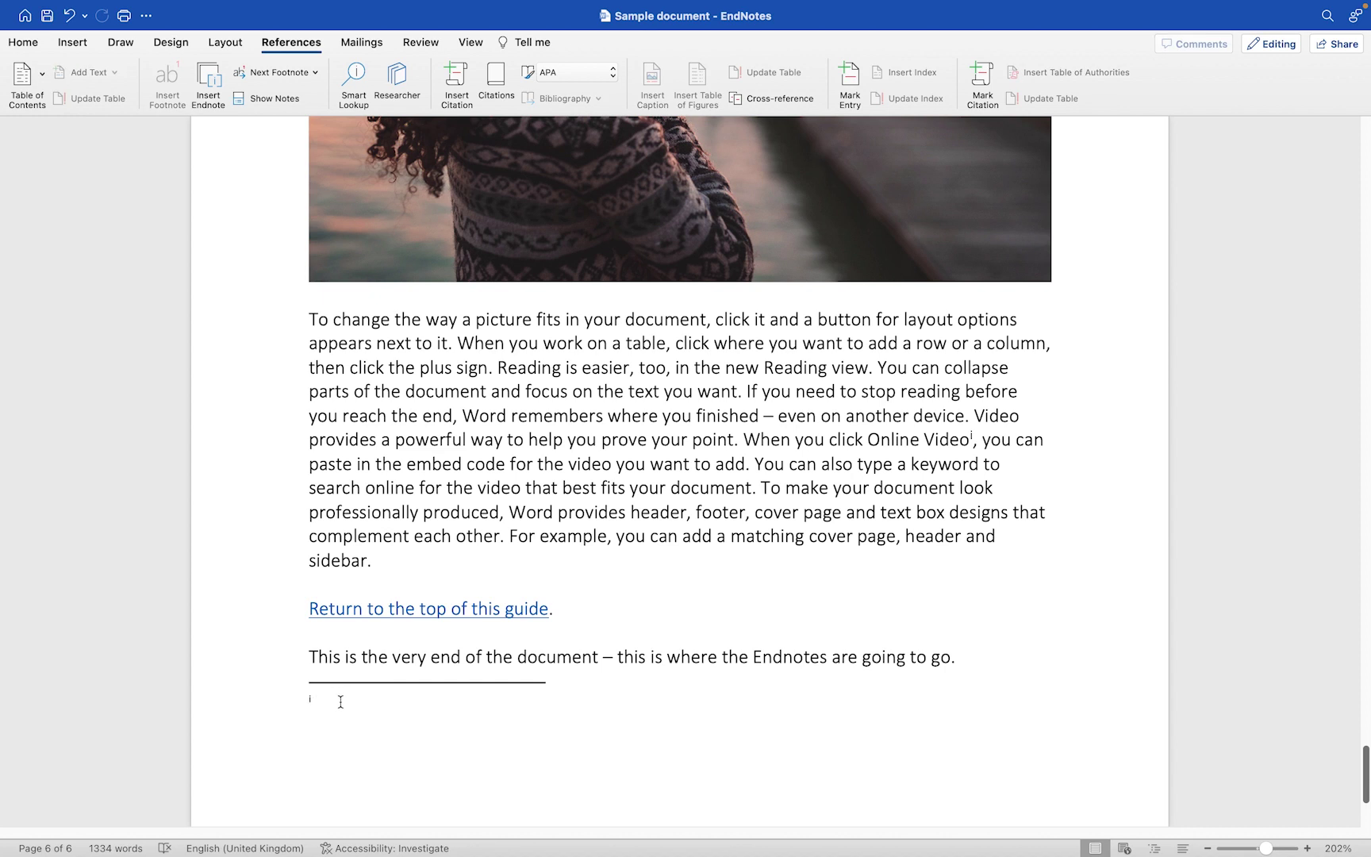
{"action": "type", "text": "Online vodeo"}
{"action": "key", "text": "BackSpace"}
{"action": "key", "text": "BackSpace"}
{"action": "key", "text": "BackSpace"}
{"action": "key", "text": "BackSpace"}
{"action": "type", "text": "ideo tutorials"}
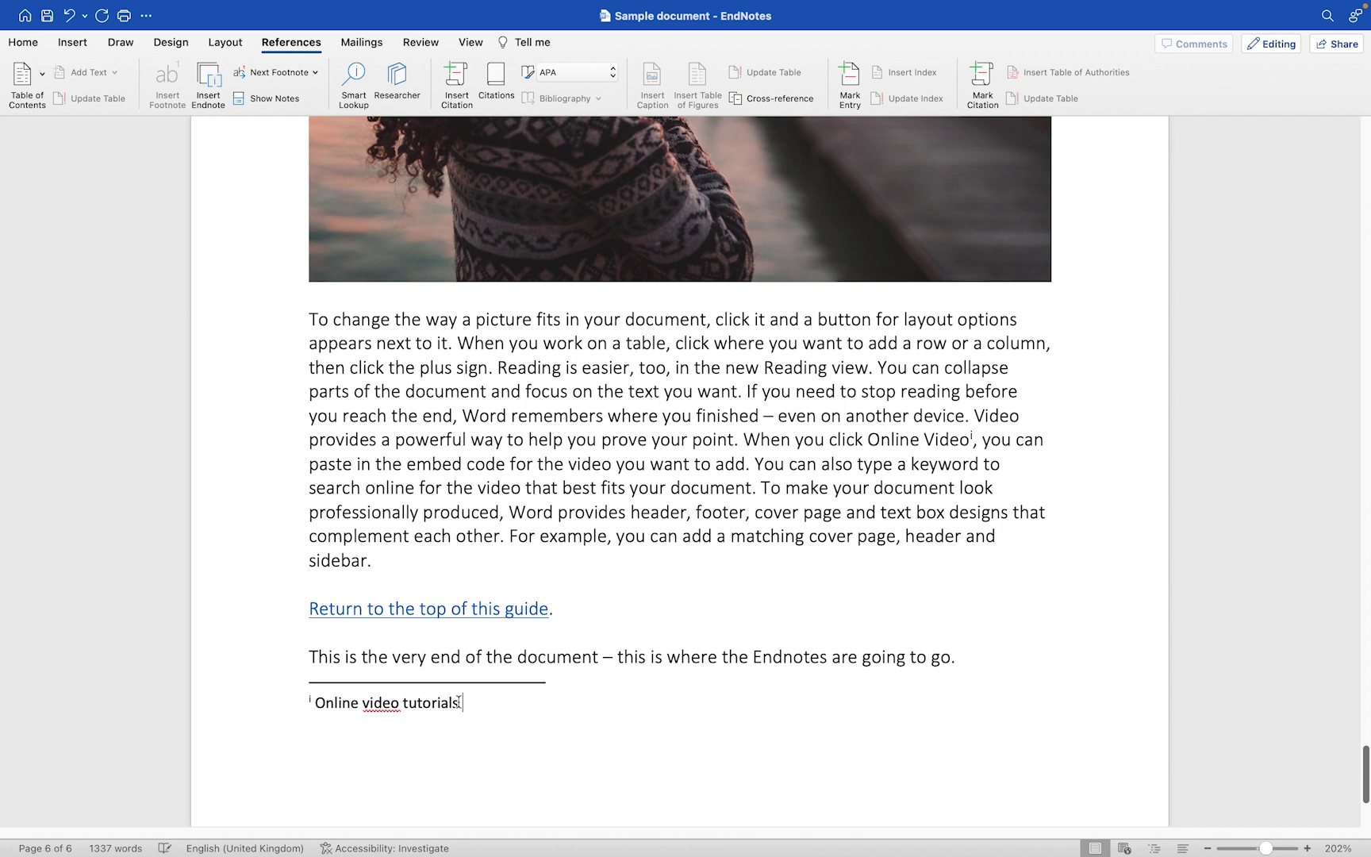
{"action": "left_click_drag", "start_coordinate": [455, 698], "coordinate": [348, 704]}
{"action": "right_click", "coordinate": [349, 703]}
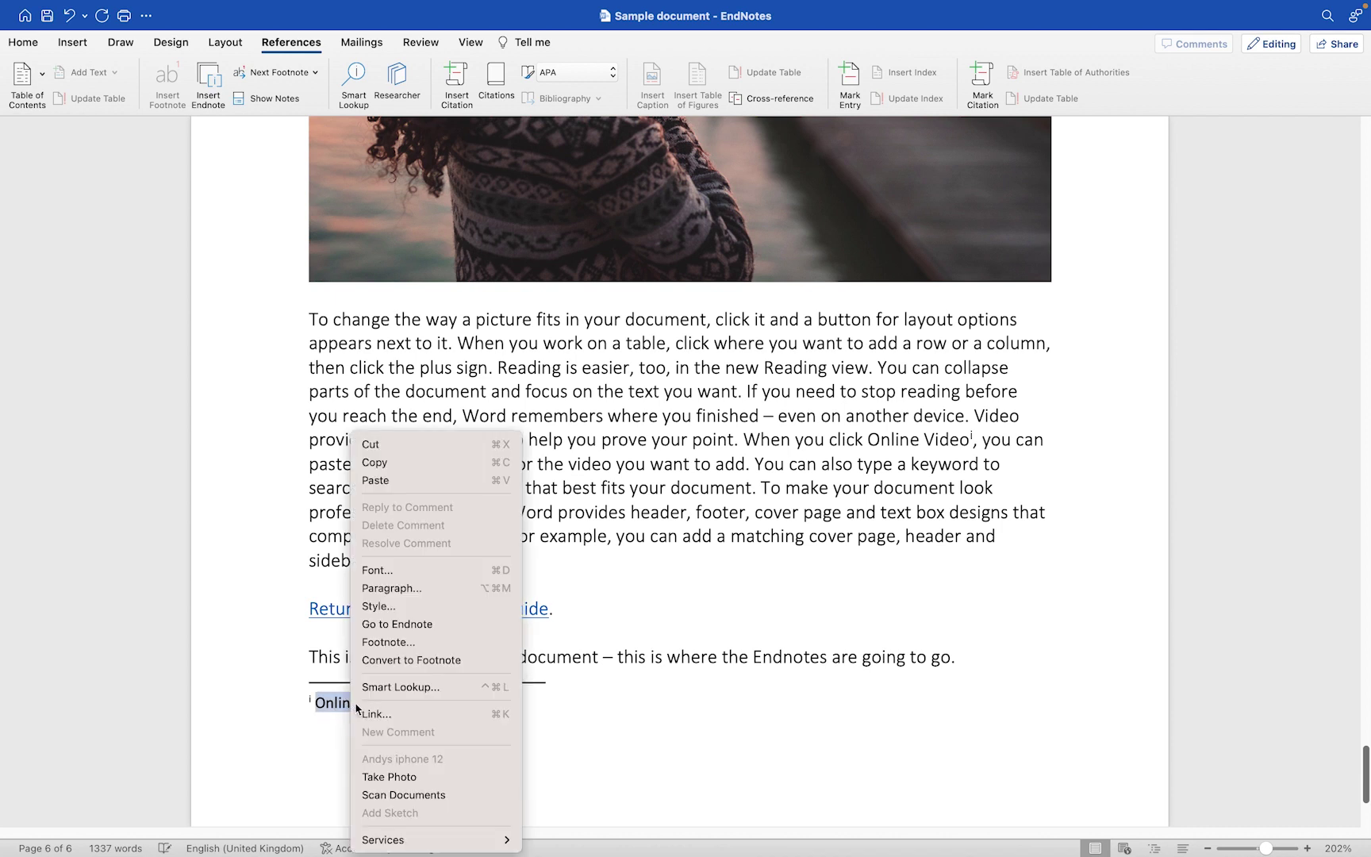
{"action": "left_click", "coordinate": [408, 717]}
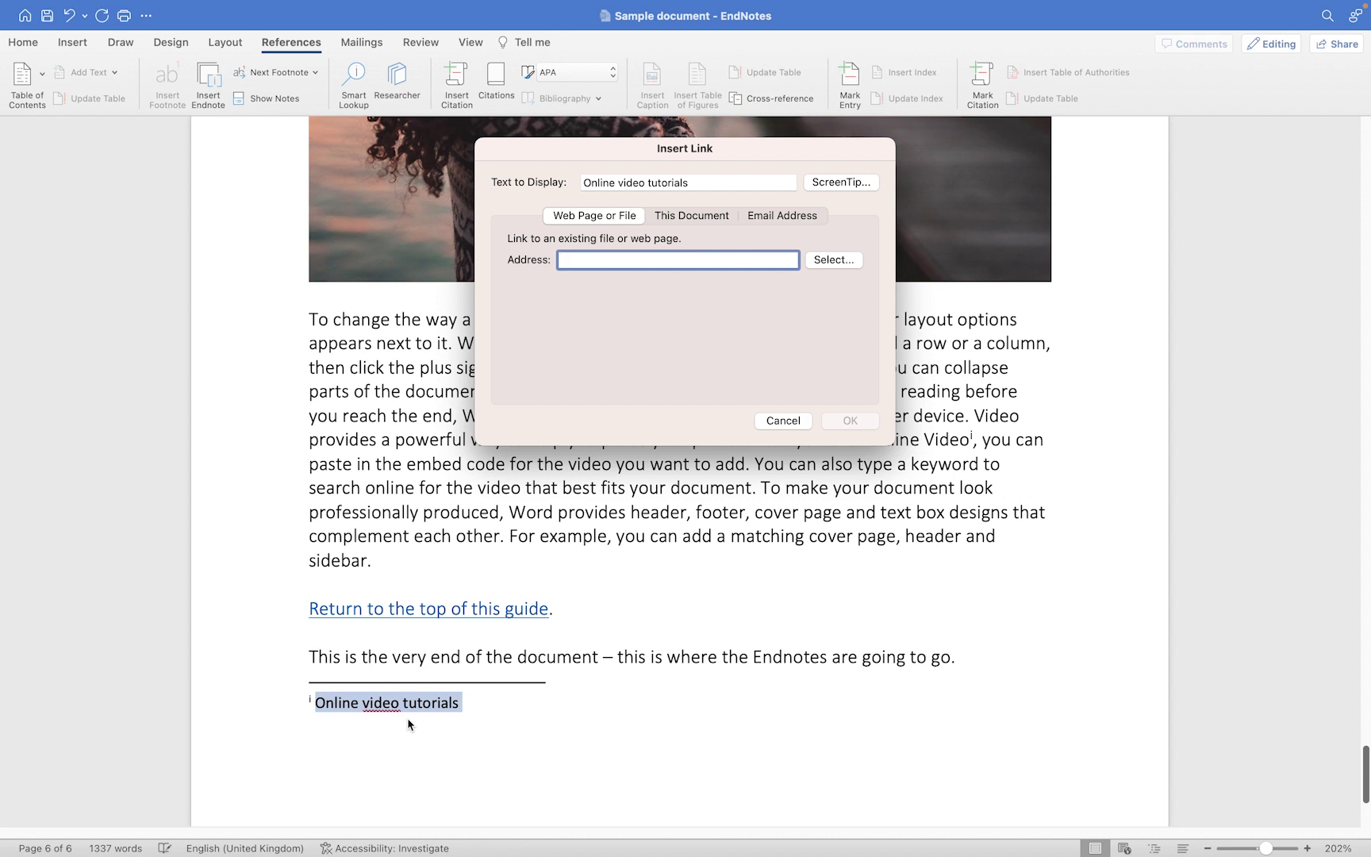
{"action": "type", "text": "www"}
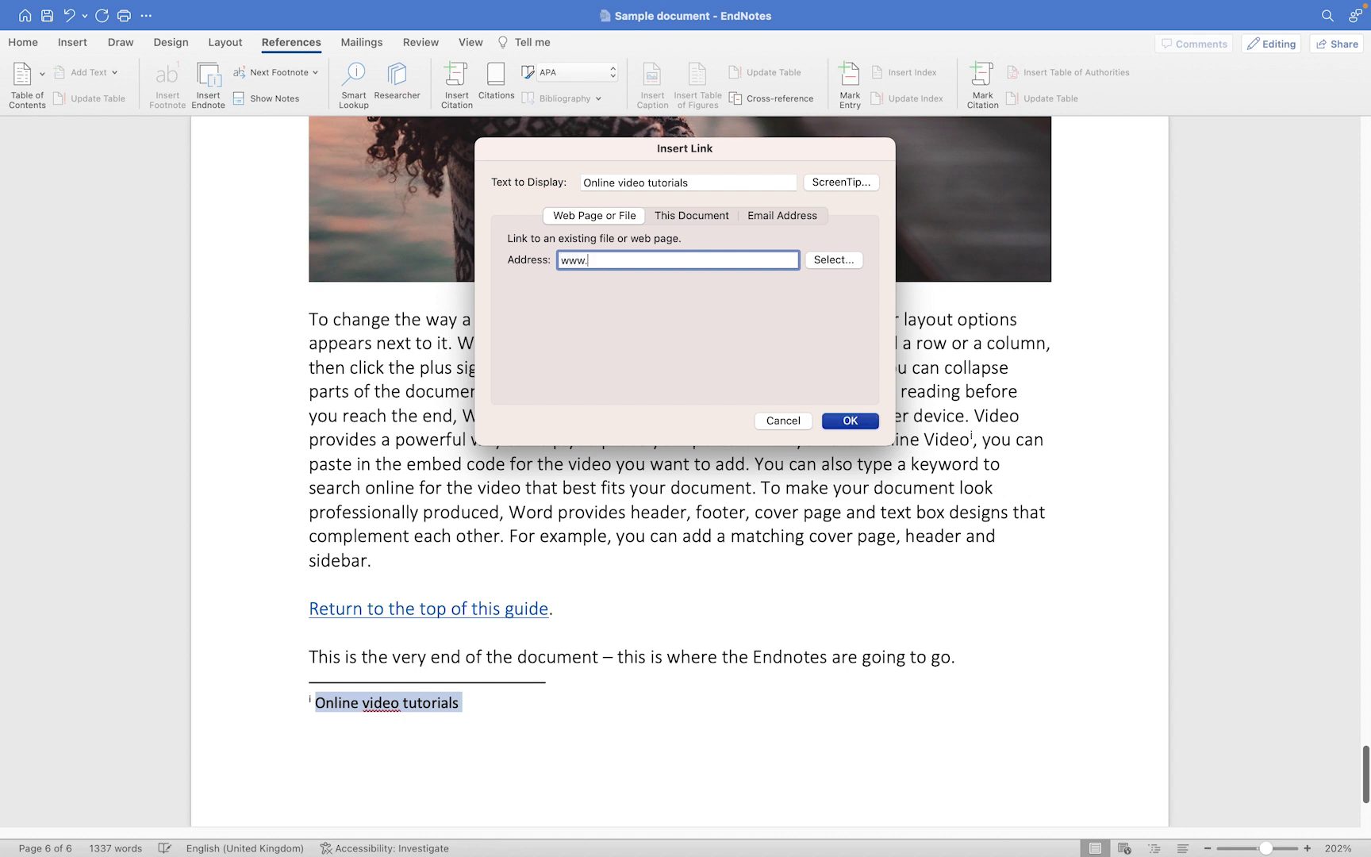
{"action": "type", "text": ".onlinevideotutorials.com"}
{"action": "left_click", "coordinate": [844, 422]}
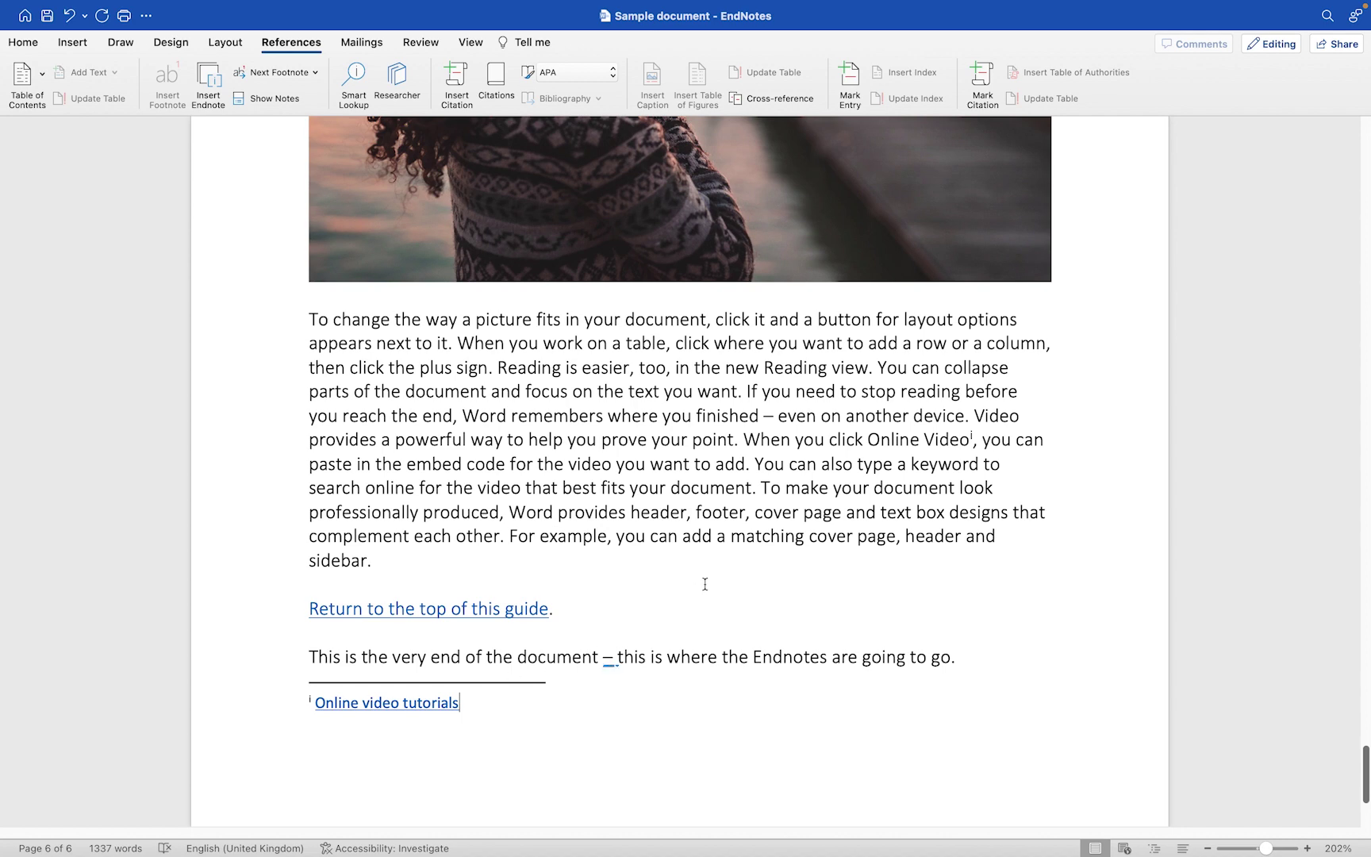
Step: Insert a new endnote after 'Reading view' on page 3, renumbering the linked endnote to ii
{"action": "scroll", "coordinate": [700, 583], "scroll_direction": "up", "scroll_amount": 20}
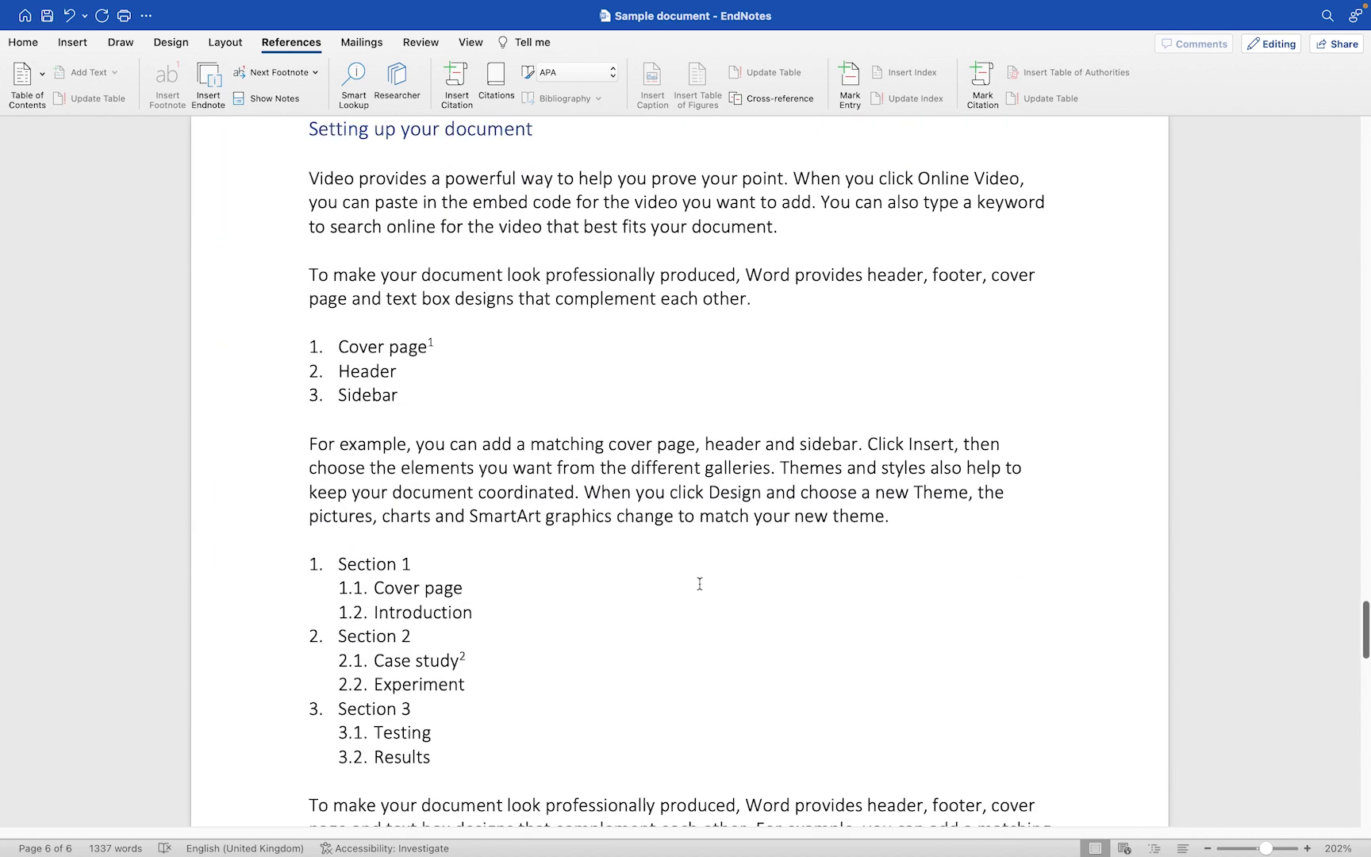
{"action": "scroll", "coordinate": [699, 584], "scroll_direction": "up", "scroll_amount": 20}
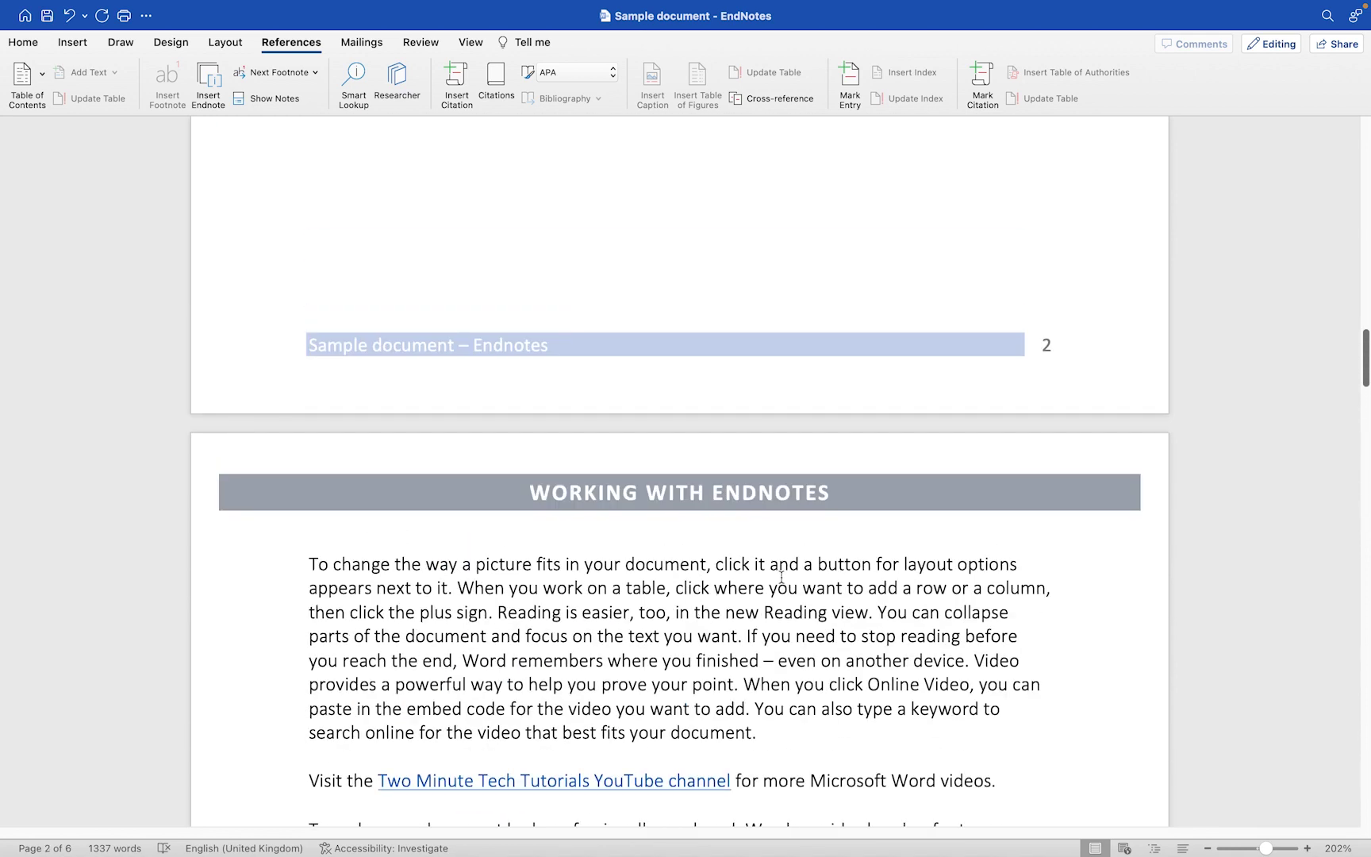
{"action": "left_click", "coordinate": [869, 612]}
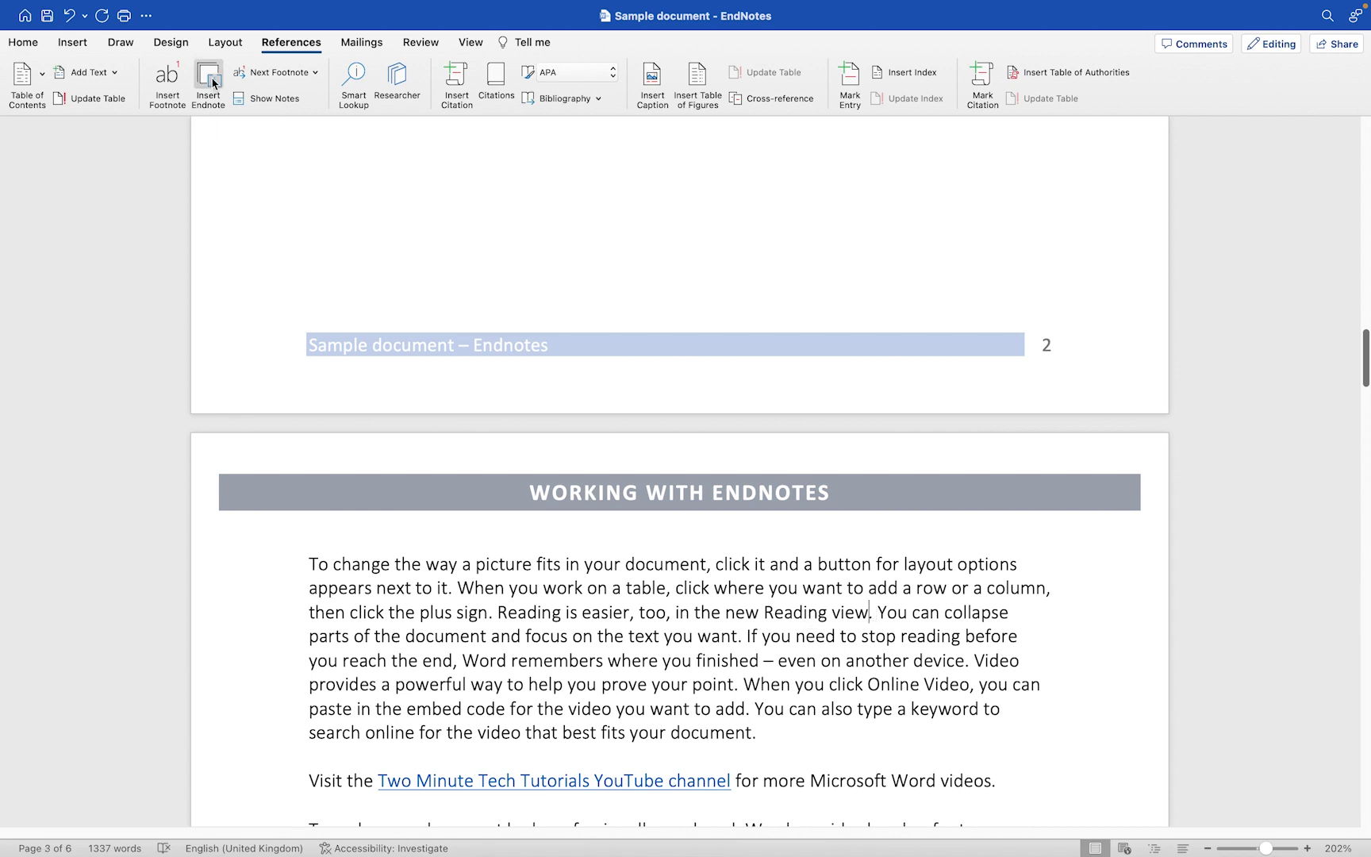
{"action": "left_click", "coordinate": [209, 81]}
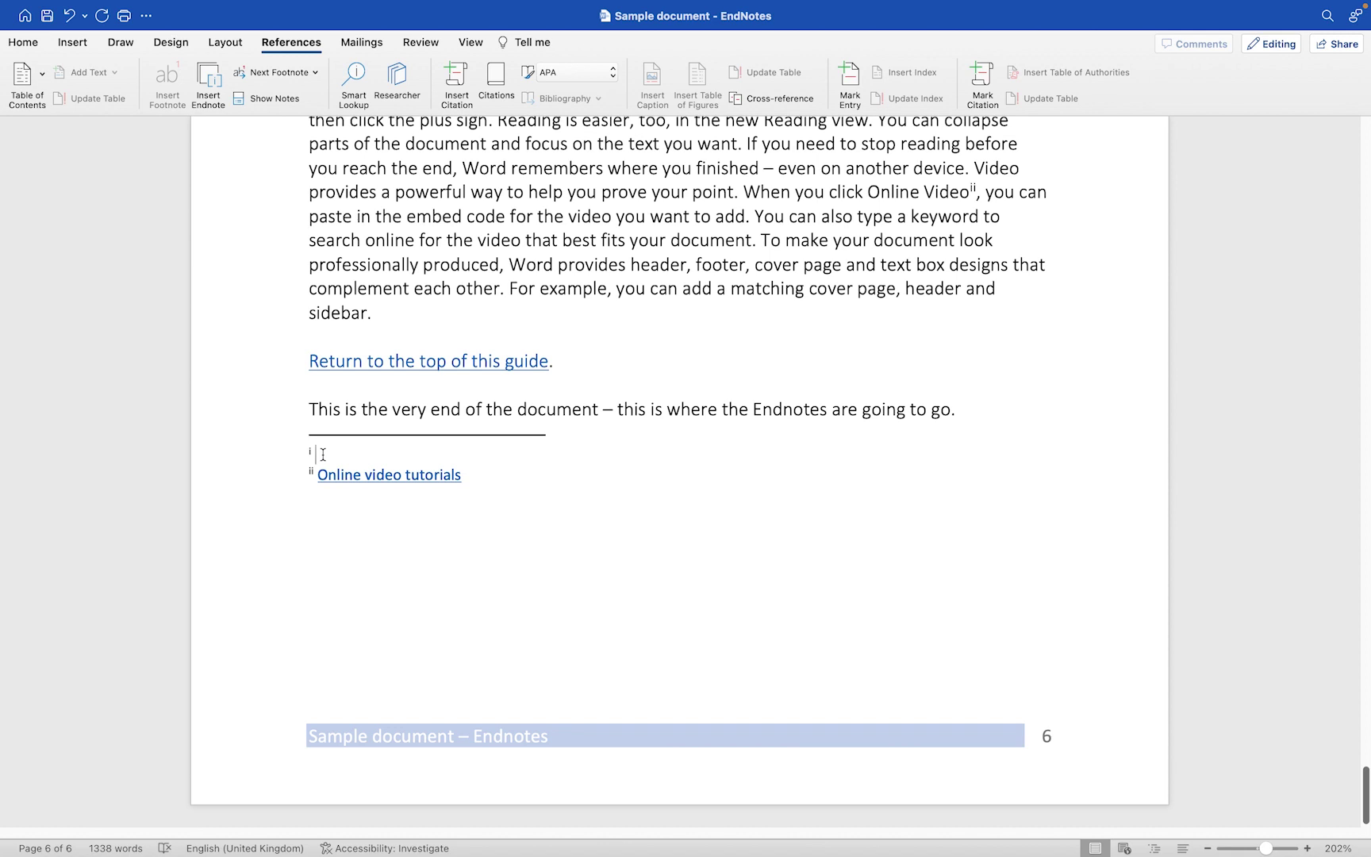
Step: Type 'This is the first Endnote' as the text of endnote i, fixing typos
{"action": "type", "text": "This is the first EndNote"}
{"action": "key", "text": "BackSpace"}
{"action": "key", "text": "BackSpace"}
{"action": "key", "text": "BackSpace"}
{"action": "key", "text": "BackSpace"}
{"action": "key", "text": "BackSpace"}
{"action": "type", "text": "notr"}
{"action": "key", "text": "BackSpace"}
{"action": "type", "text": "e"}
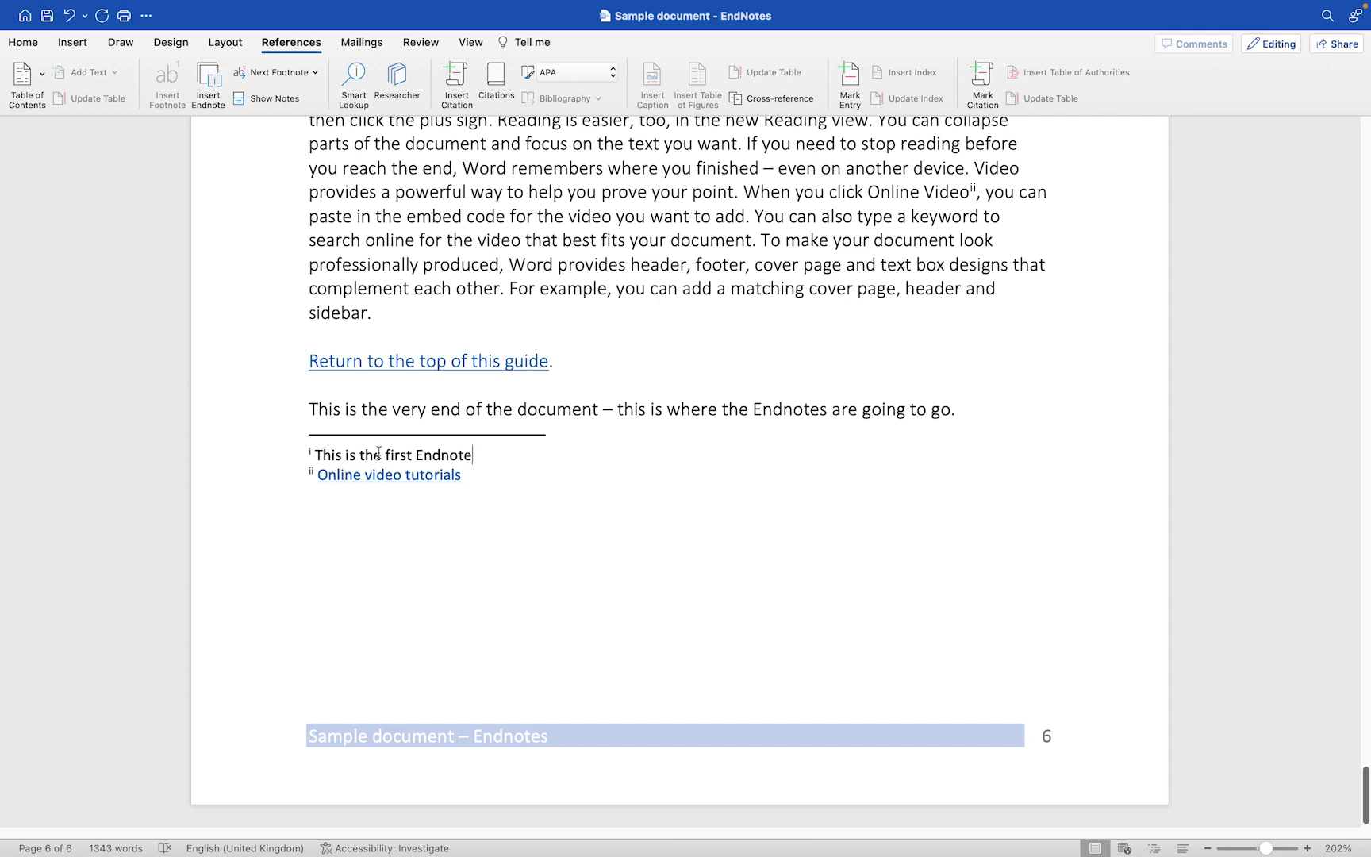
Step: Append a dash so the first endnote reads 'This is the first Endnote -'
{"action": "left_click_drag", "start_coordinate": [315, 455], "coordinate": [460, 458]}
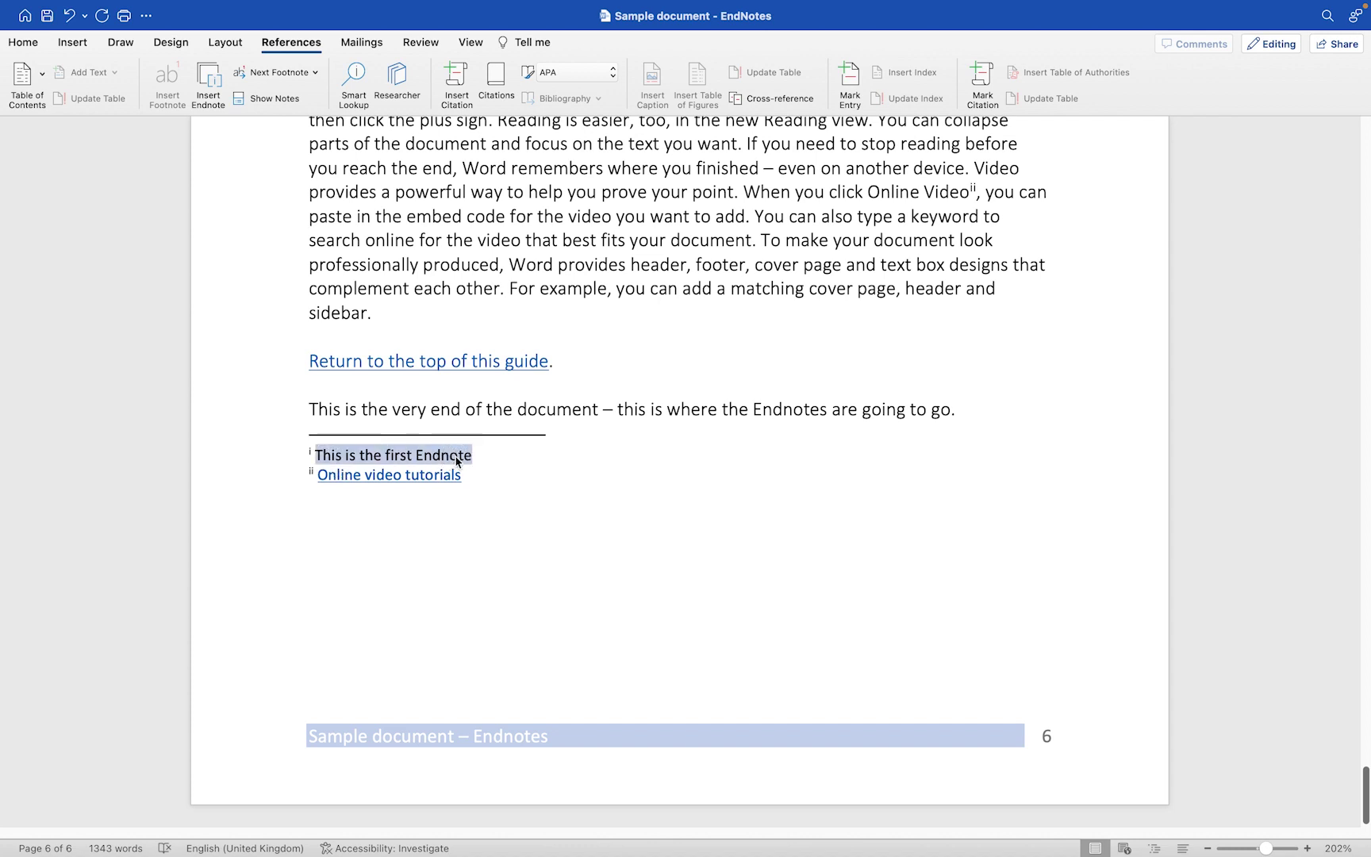
{"action": "key", "text": "Right"}
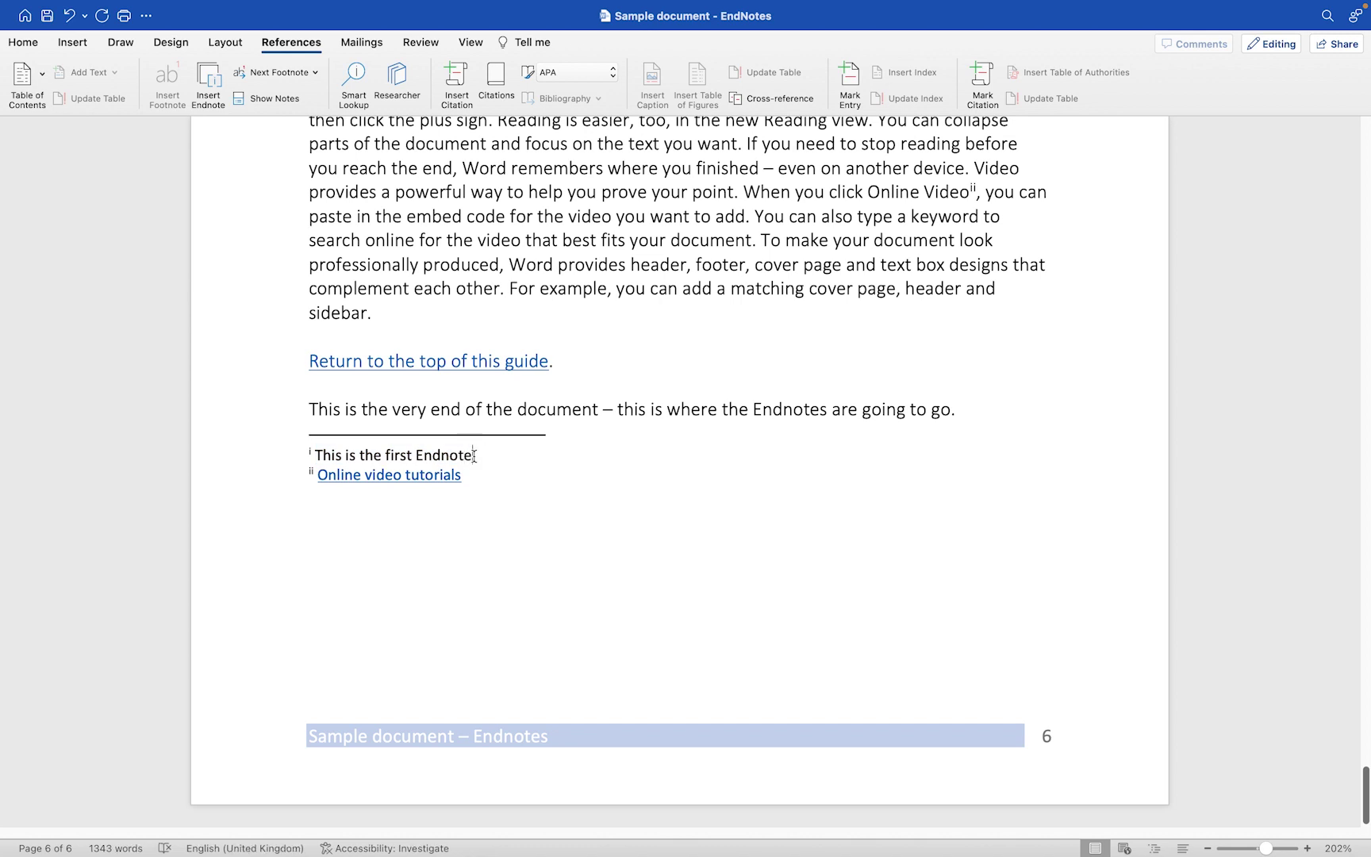
{"action": "type", "text": "-"}
{"action": "left_click_drag", "start_coordinate": [476, 479], "coordinate": [311, 480]}
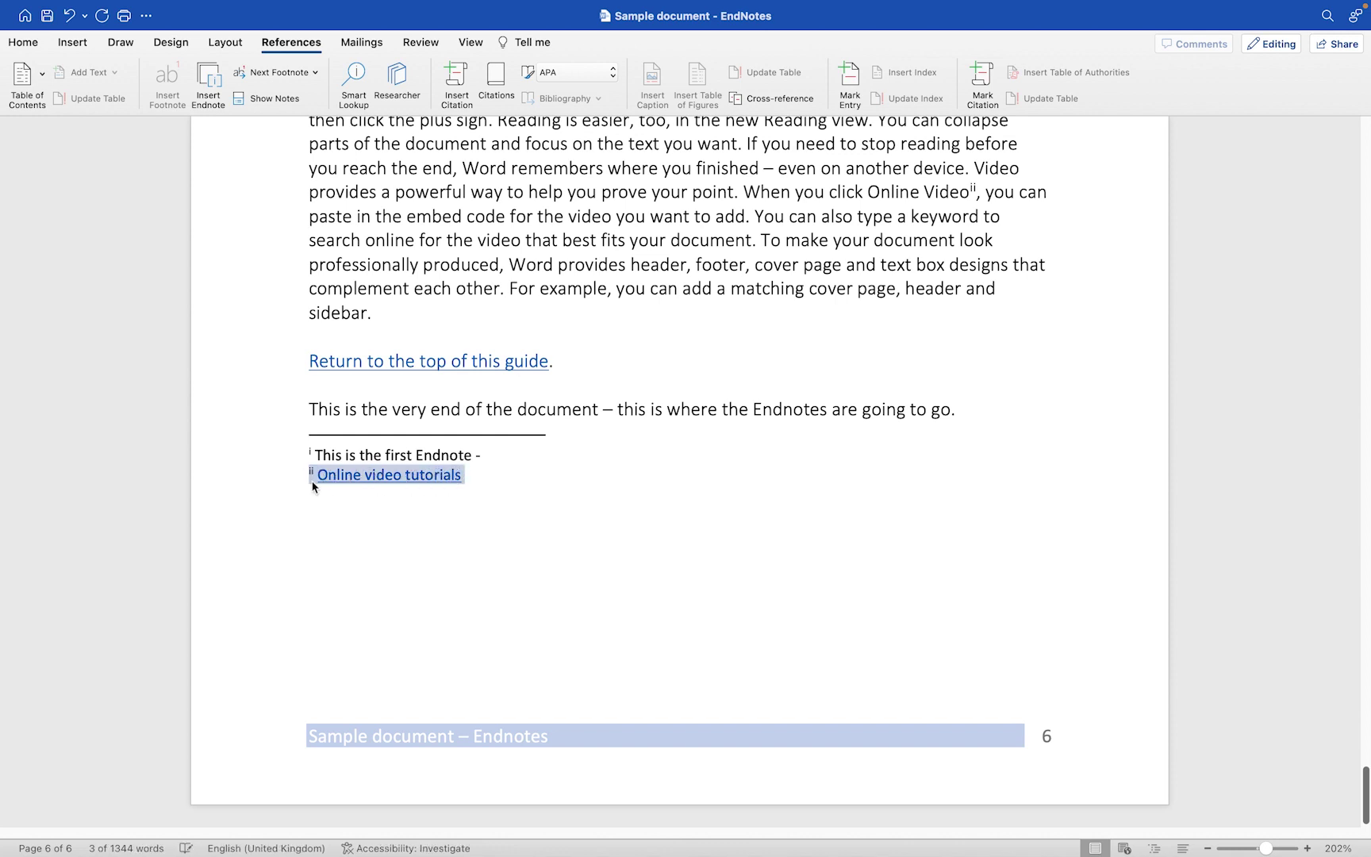
{"action": "key", "text": "Delete"}
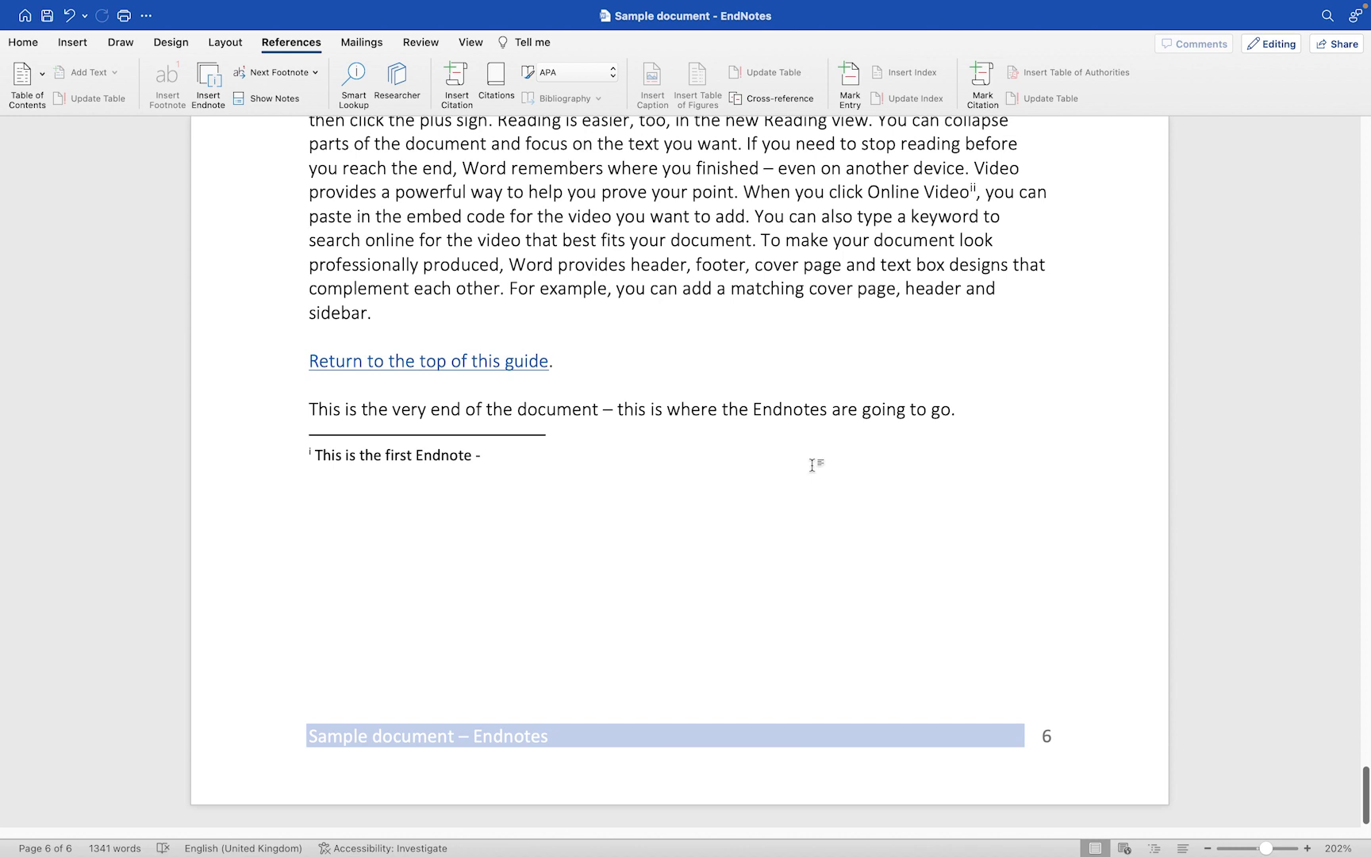
{"action": "key", "text": "cmd+z"}
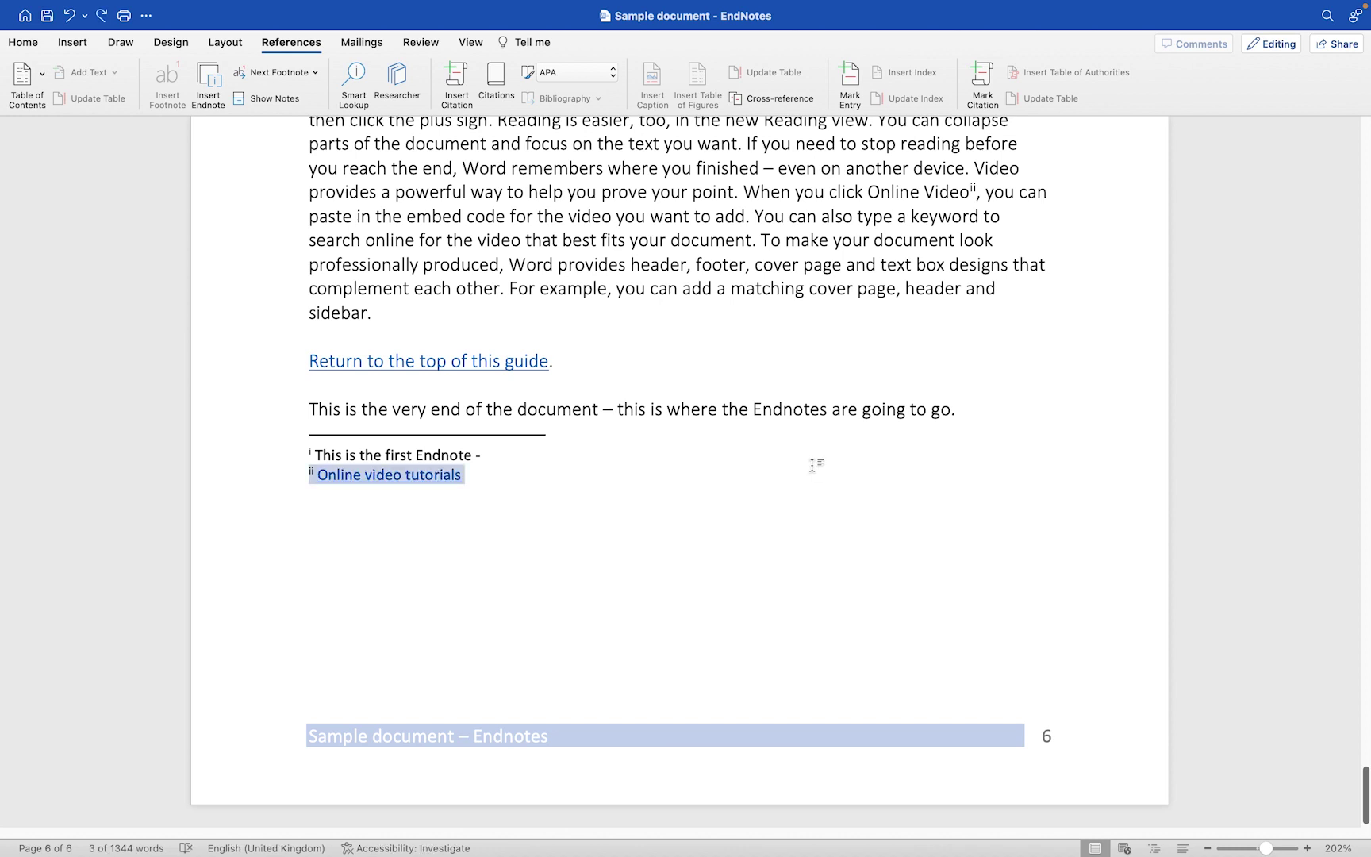
{"action": "left_click", "coordinate": [894, 217]}
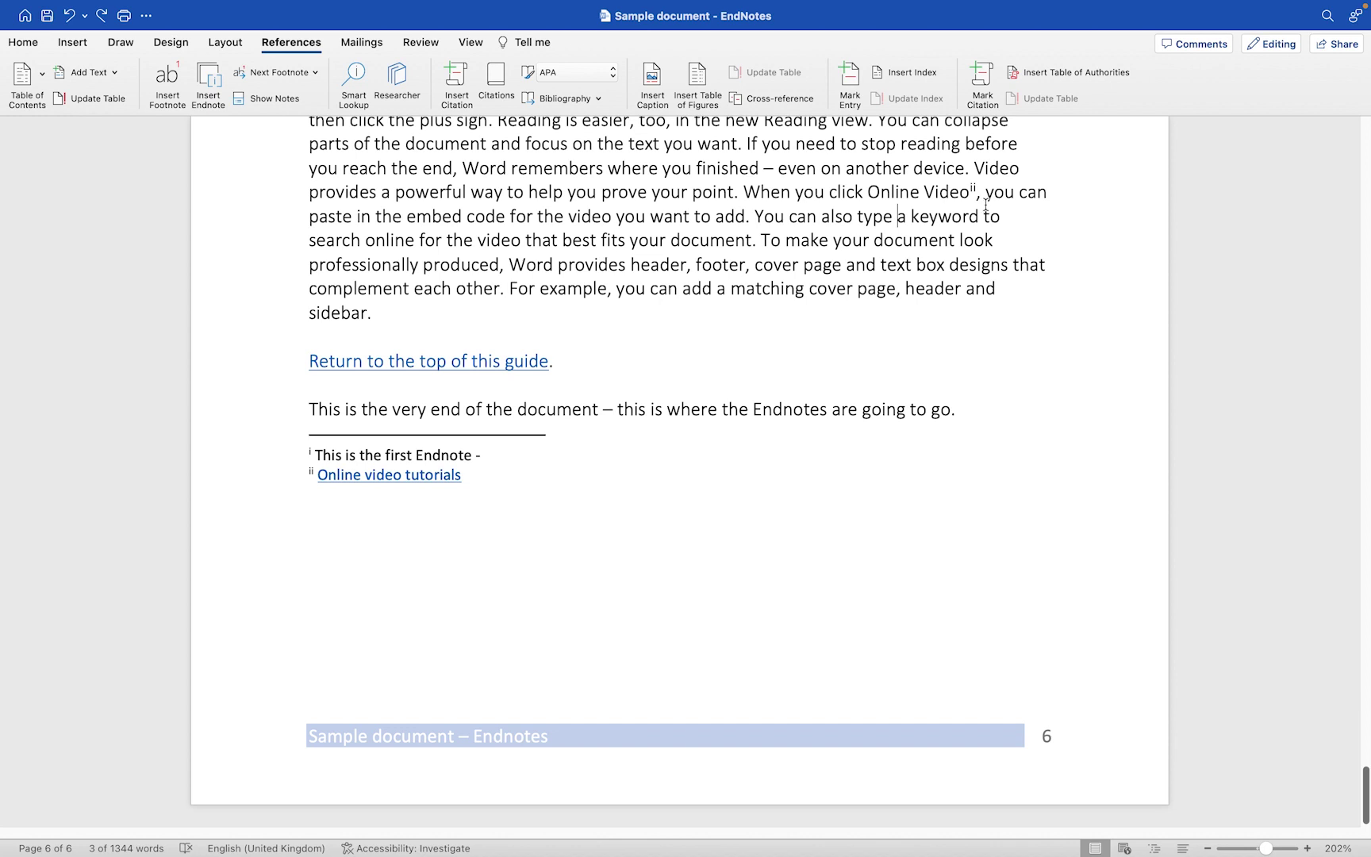
{"action": "double_click", "coordinate": [972, 190]}
{"action": "key", "text": "Delete"}
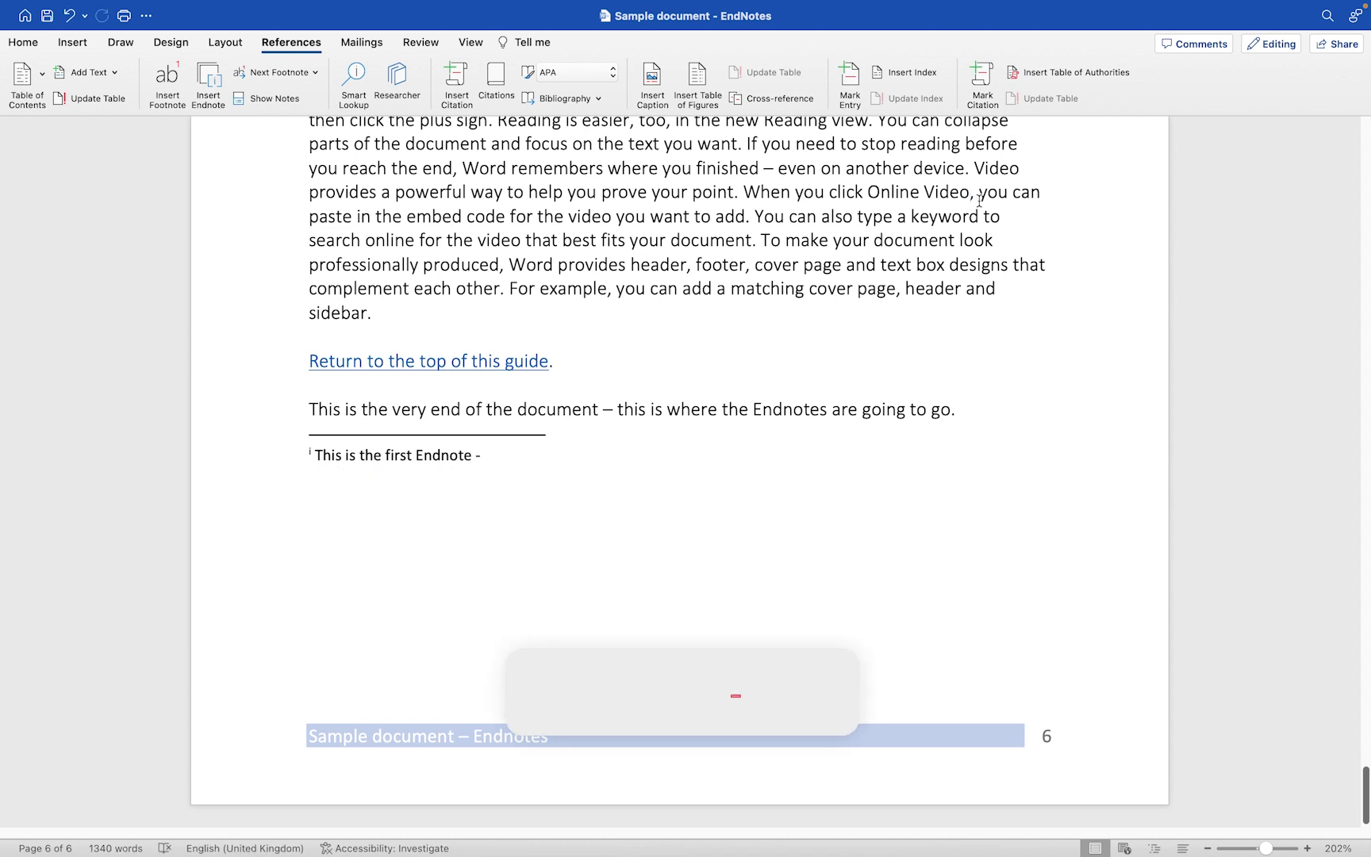
{"action": "key", "text": "super+z"}
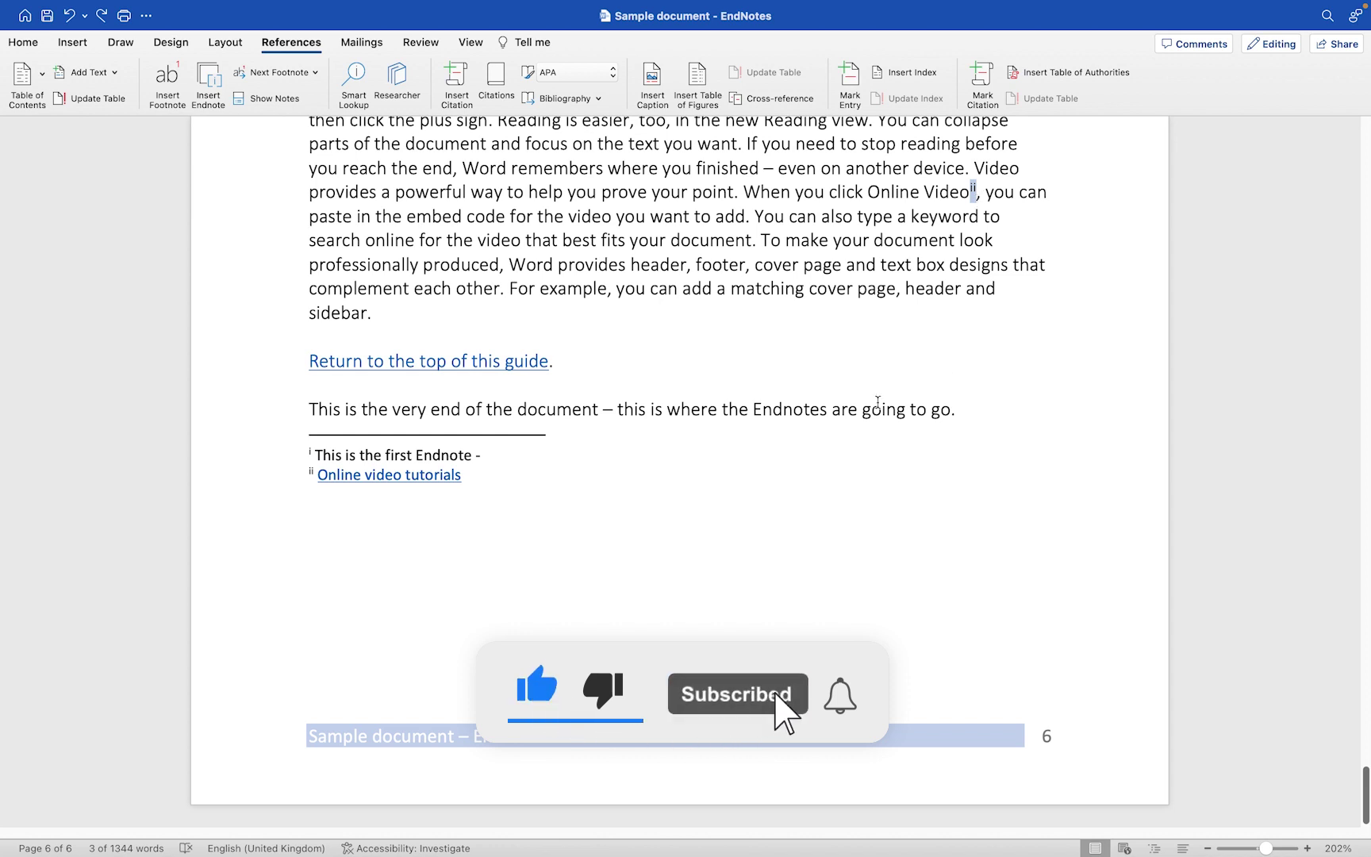
Step: Jump from the first endnote to its reference mark after 'Reading view' on page 3
{"action": "left_click", "coordinate": [872, 311]}
{"action": "scroll", "coordinate": [871, 316], "scroll_direction": "up", "scroll_amount": 10}
{"action": "scroll", "coordinate": [871, 316], "scroll_direction": "up", "scroll_amount": 15}
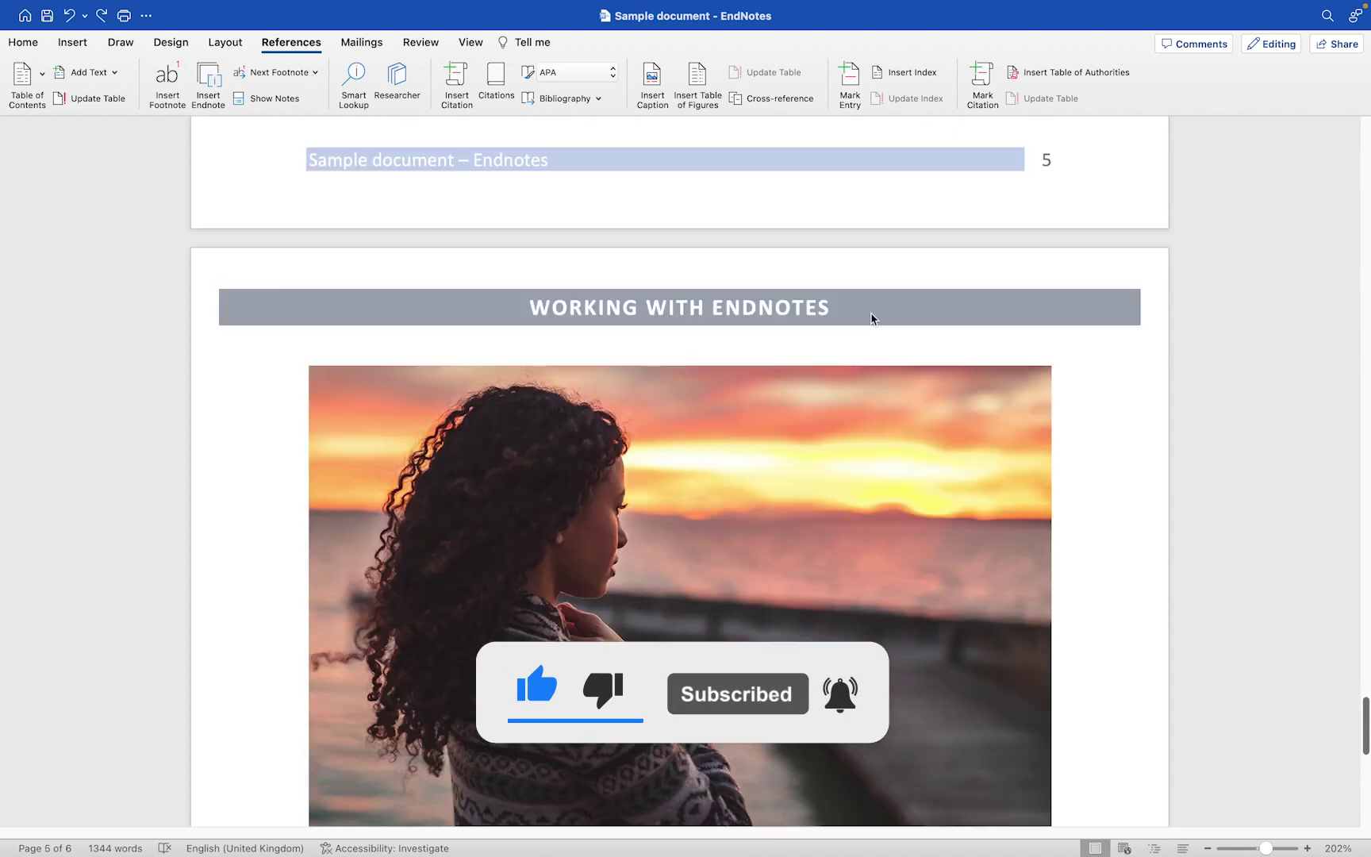
{"action": "scroll", "coordinate": [871, 313], "scroll_direction": "up", "scroll_amount": 1}
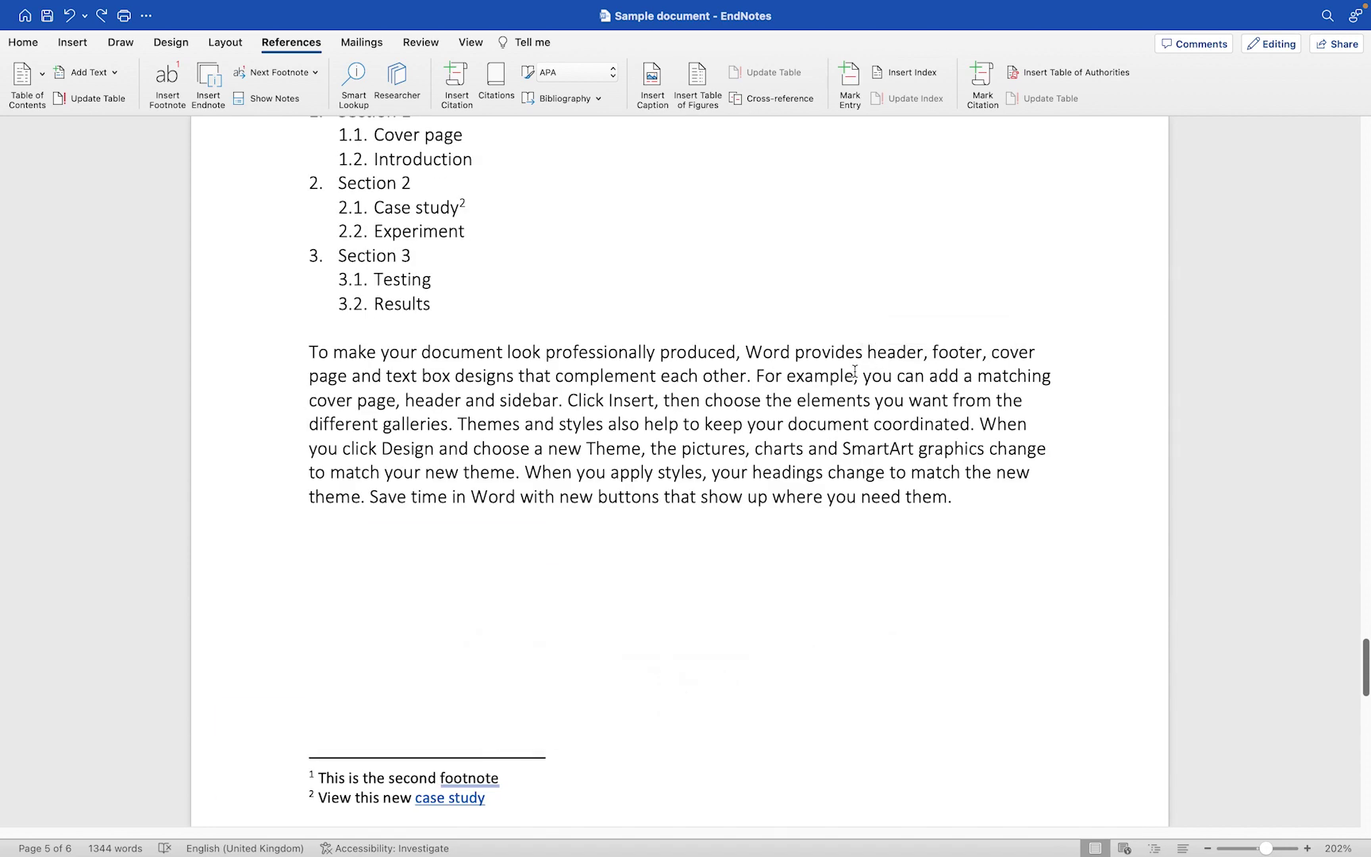
{"action": "scroll", "coordinate": [861, 399], "scroll_direction": "down", "scroll_amount": 5}
{"action": "scroll", "coordinate": [861, 399], "scroll_direction": "down", "scroll_amount": 15}
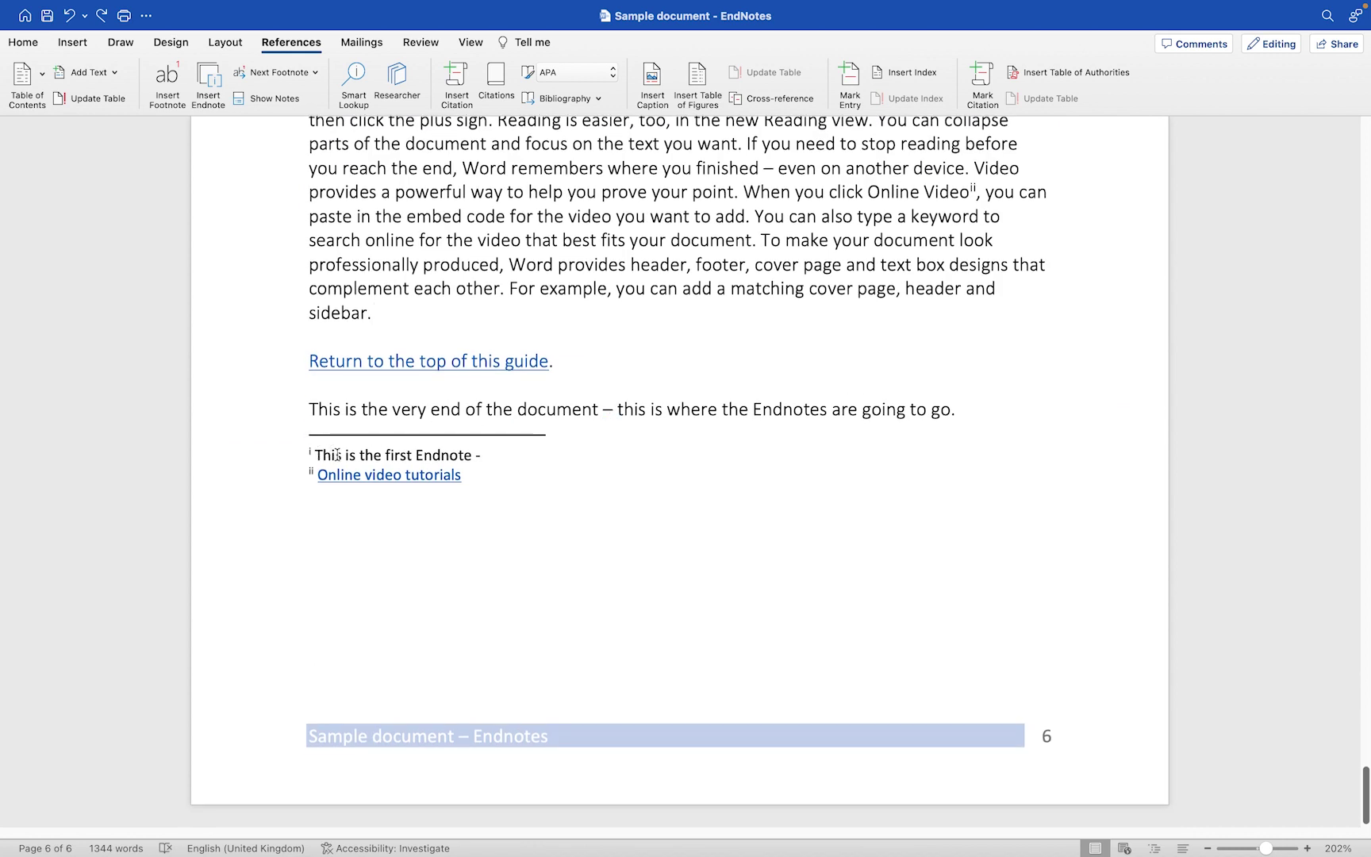
{"action": "right_click", "coordinate": [310, 456]}
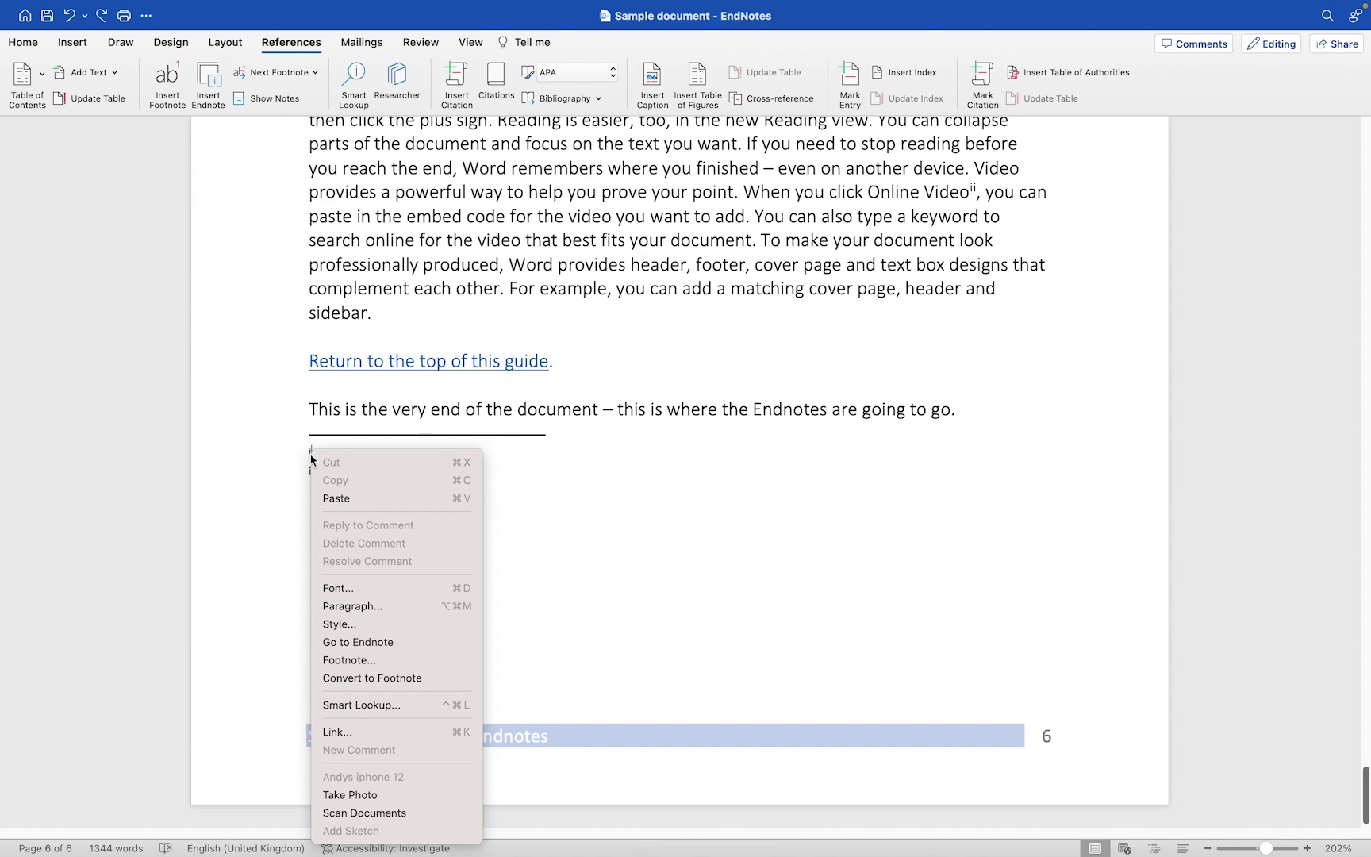
{"action": "left_click", "coordinate": [417, 647]}
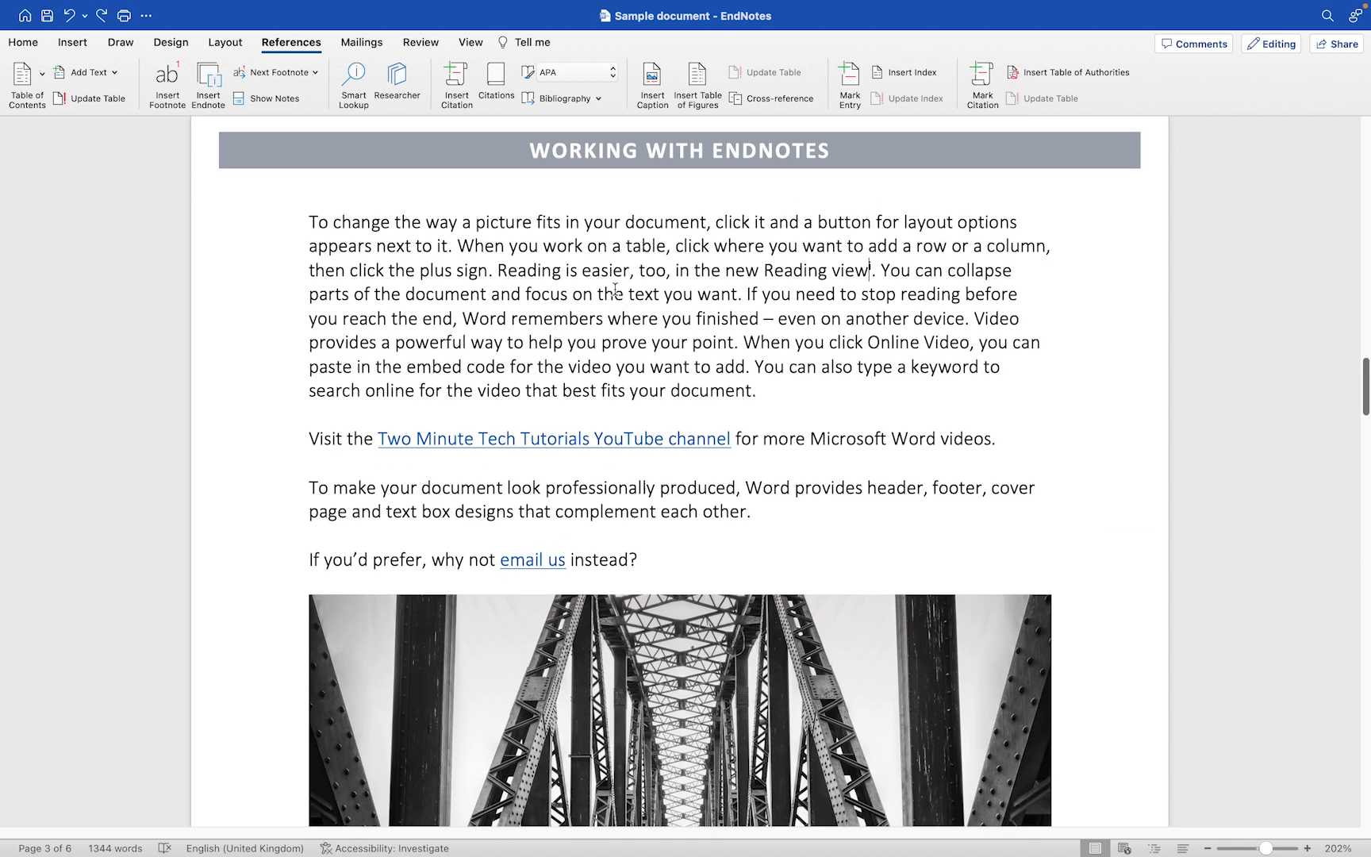
Step: Delete the endnote mark after 'Reading view', then undo to restore it
{"action": "scroll", "coordinate": [618, 301], "scroll_direction": "up", "scroll_amount": 2}
{"action": "mouse_move", "coordinate": [858, 279]}
{"action": "key", "text": "shift+Right"}
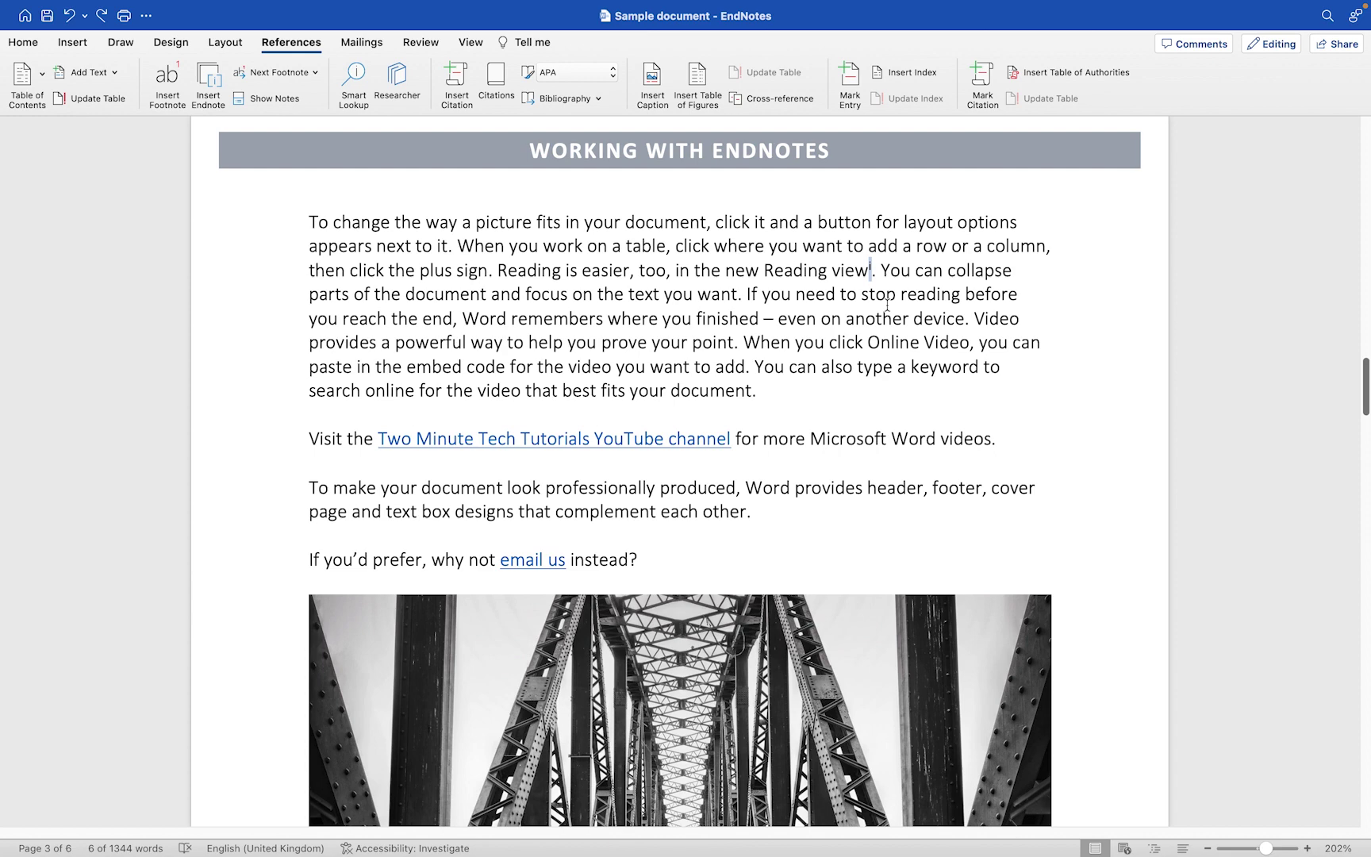
{"action": "key", "text": "Delete"}
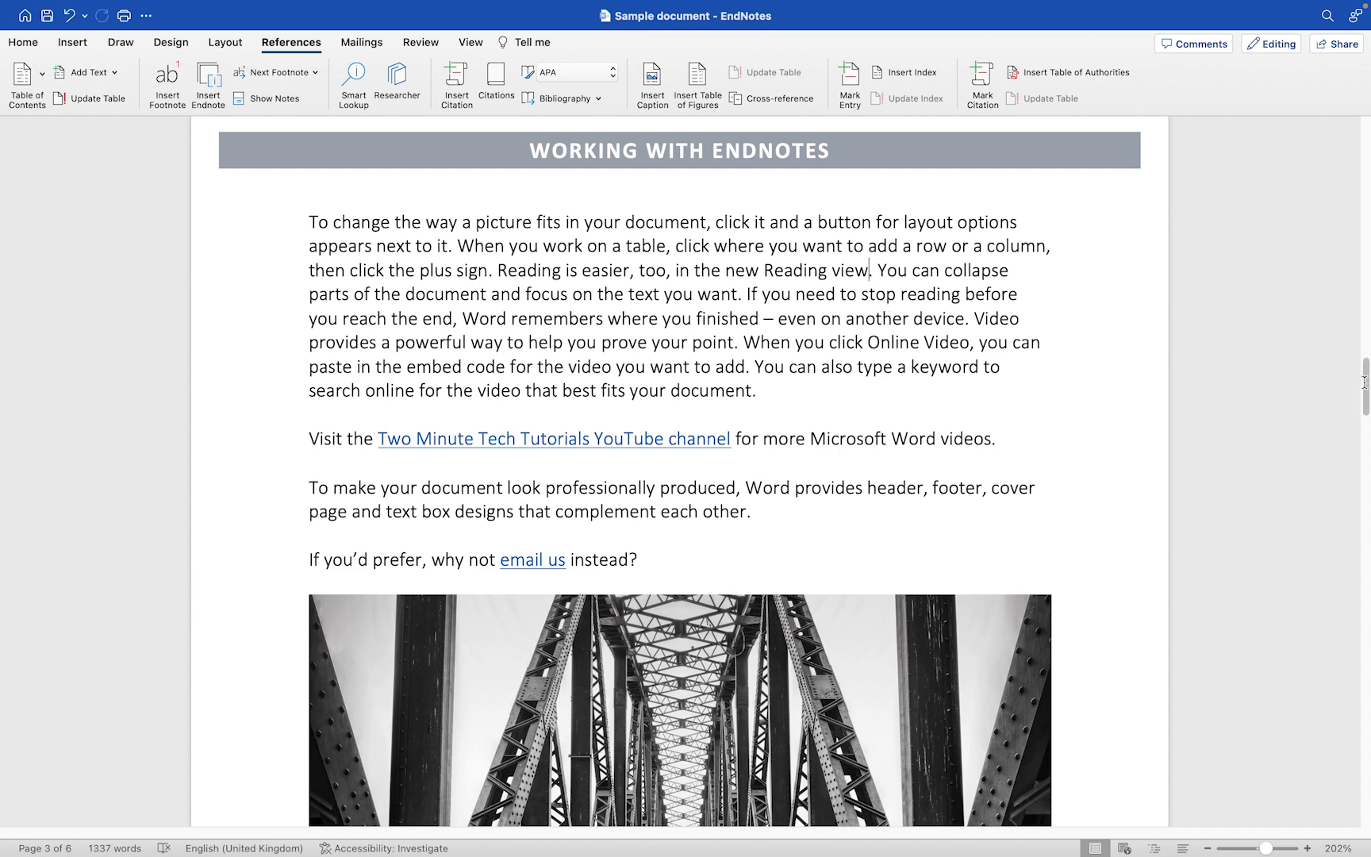
{"action": "left_click_drag", "start_coordinate": [1365, 387], "coordinate": [1364, 779]}
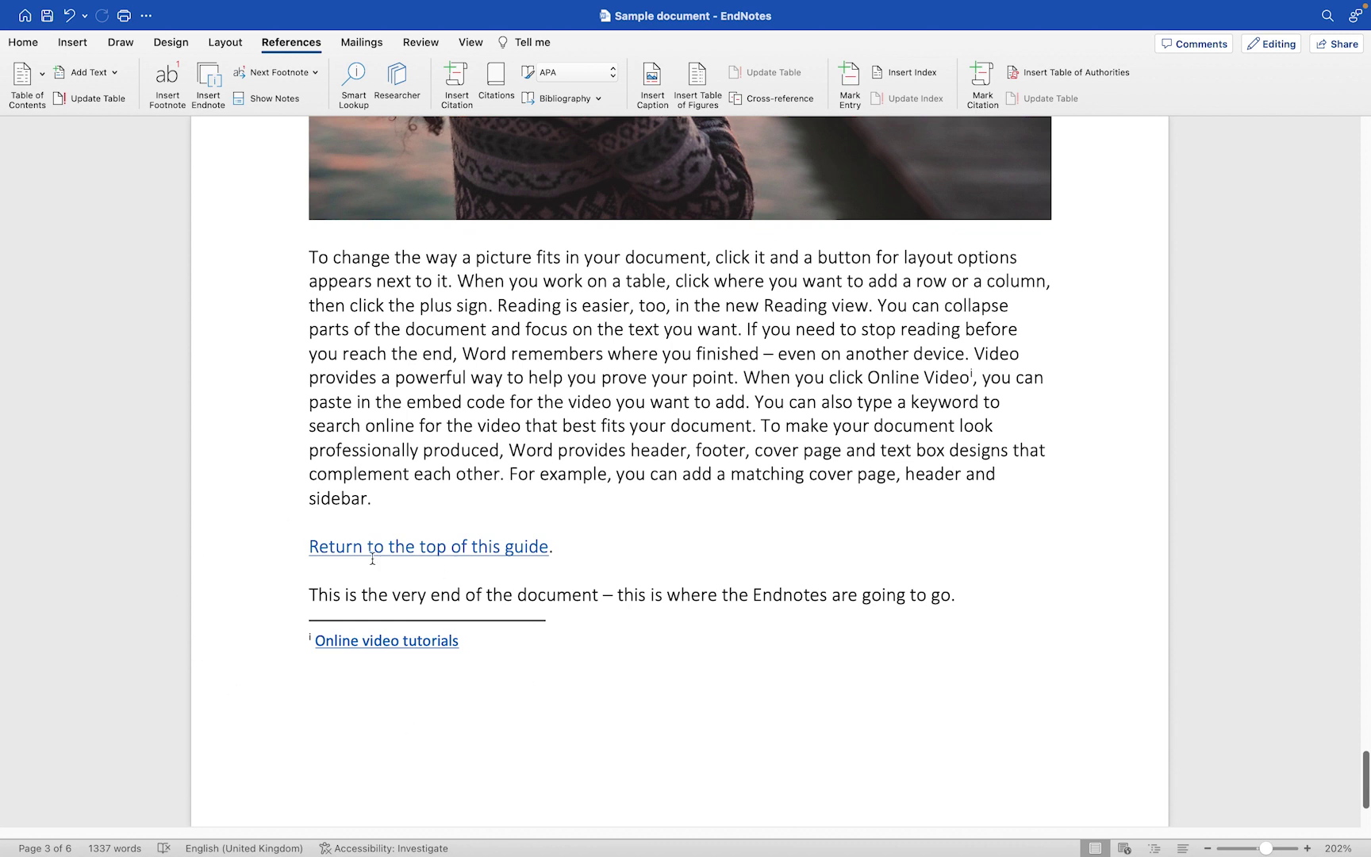
{"action": "left_click", "coordinate": [403, 613]}
{"action": "key", "text": "super+z"}
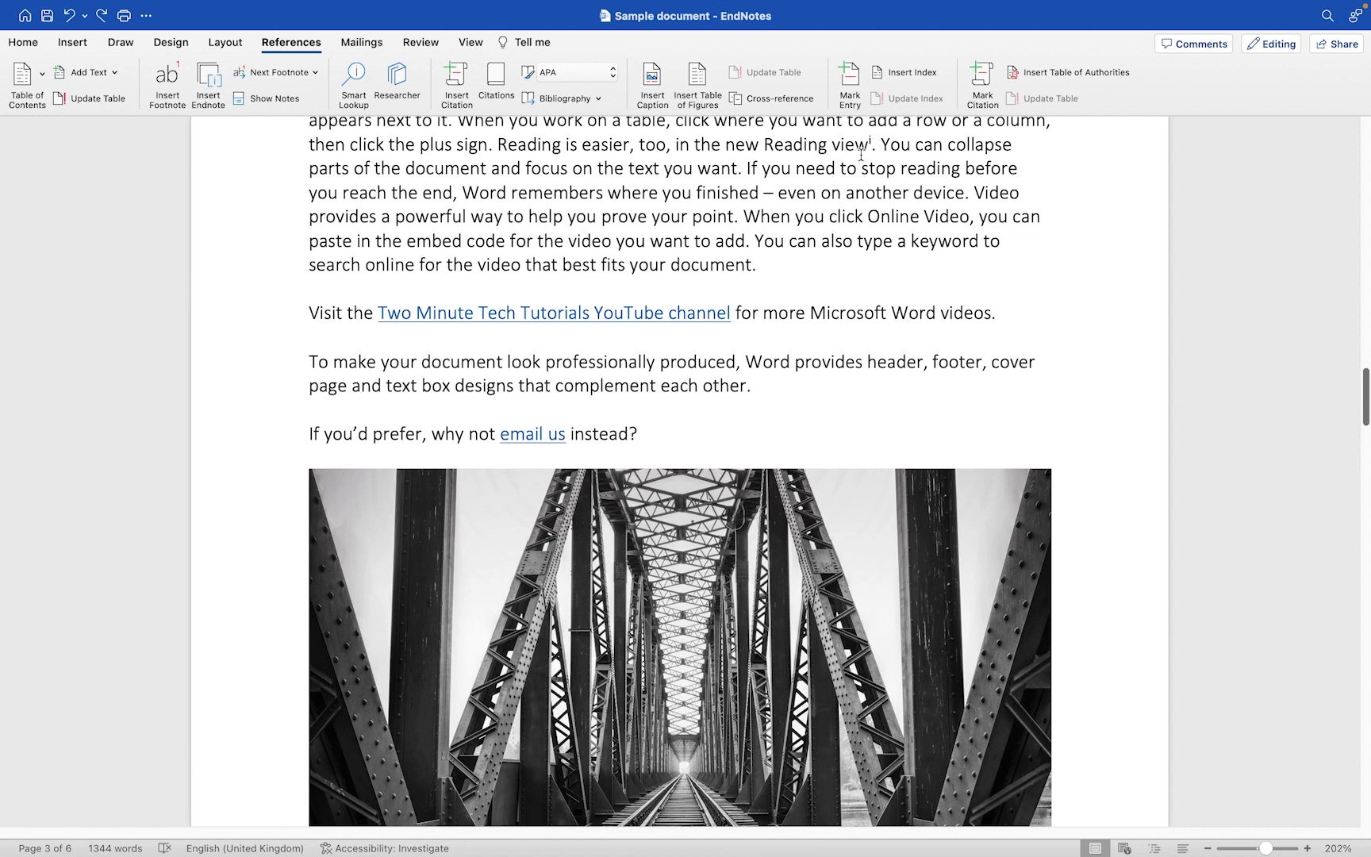
Step: Convert endnote i, 'This is the first Endnote -', into a footnote
{"action": "left_click", "coordinate": [870, 145]}
{"action": "left_click_drag", "start_coordinate": [1365, 397], "coordinate": [1365, 774]}
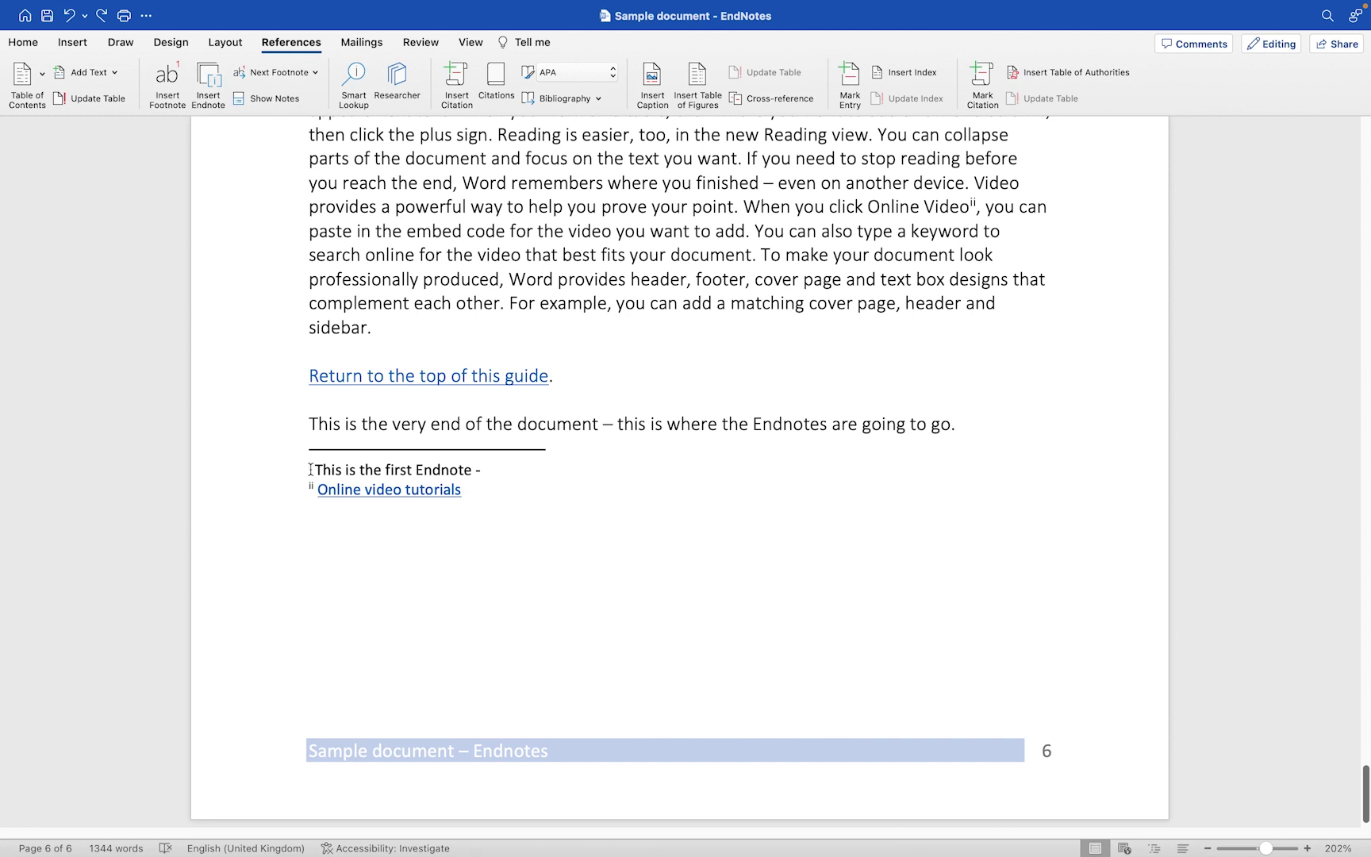
{"action": "right_click", "coordinate": [310, 470]}
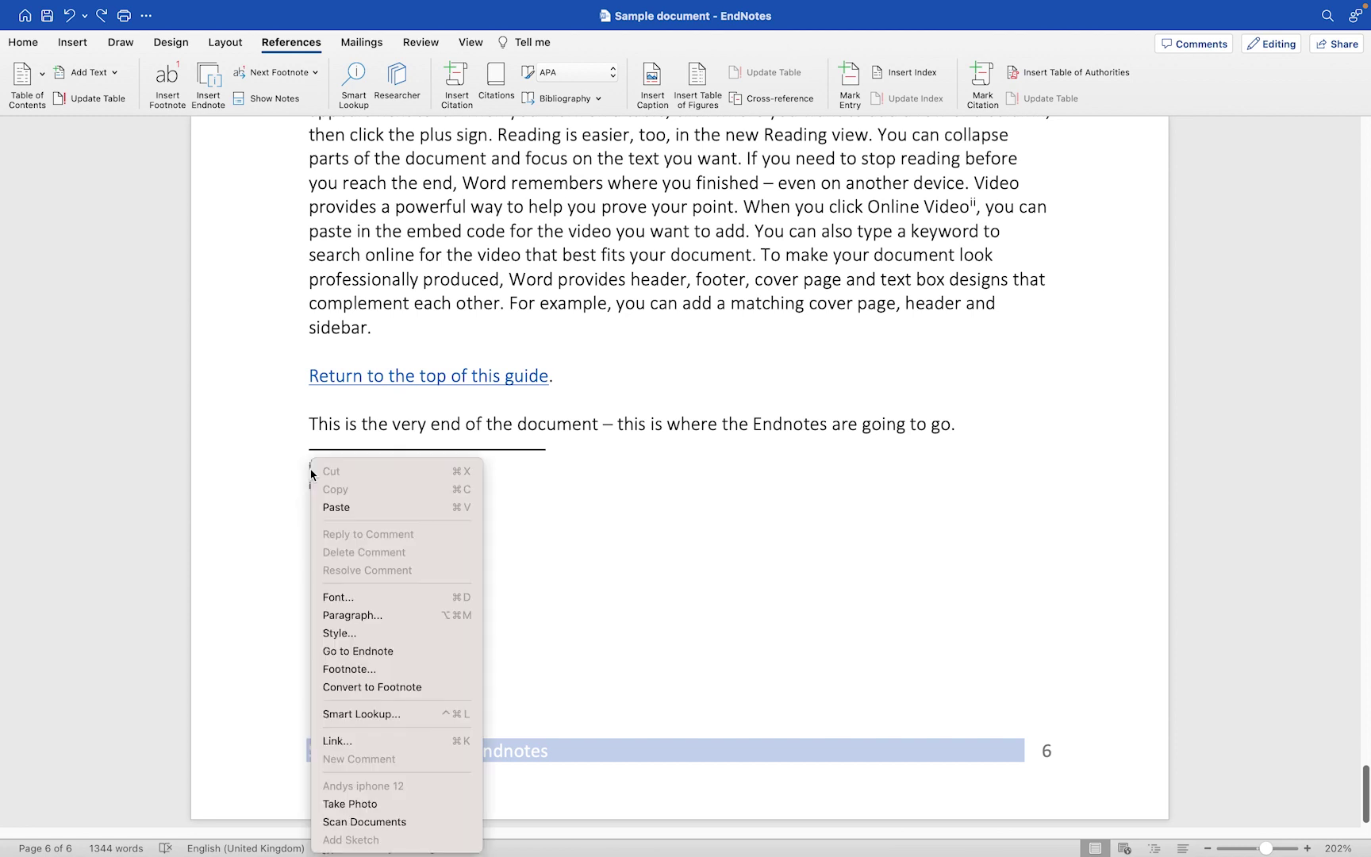
{"action": "left_click", "coordinate": [413, 694]}
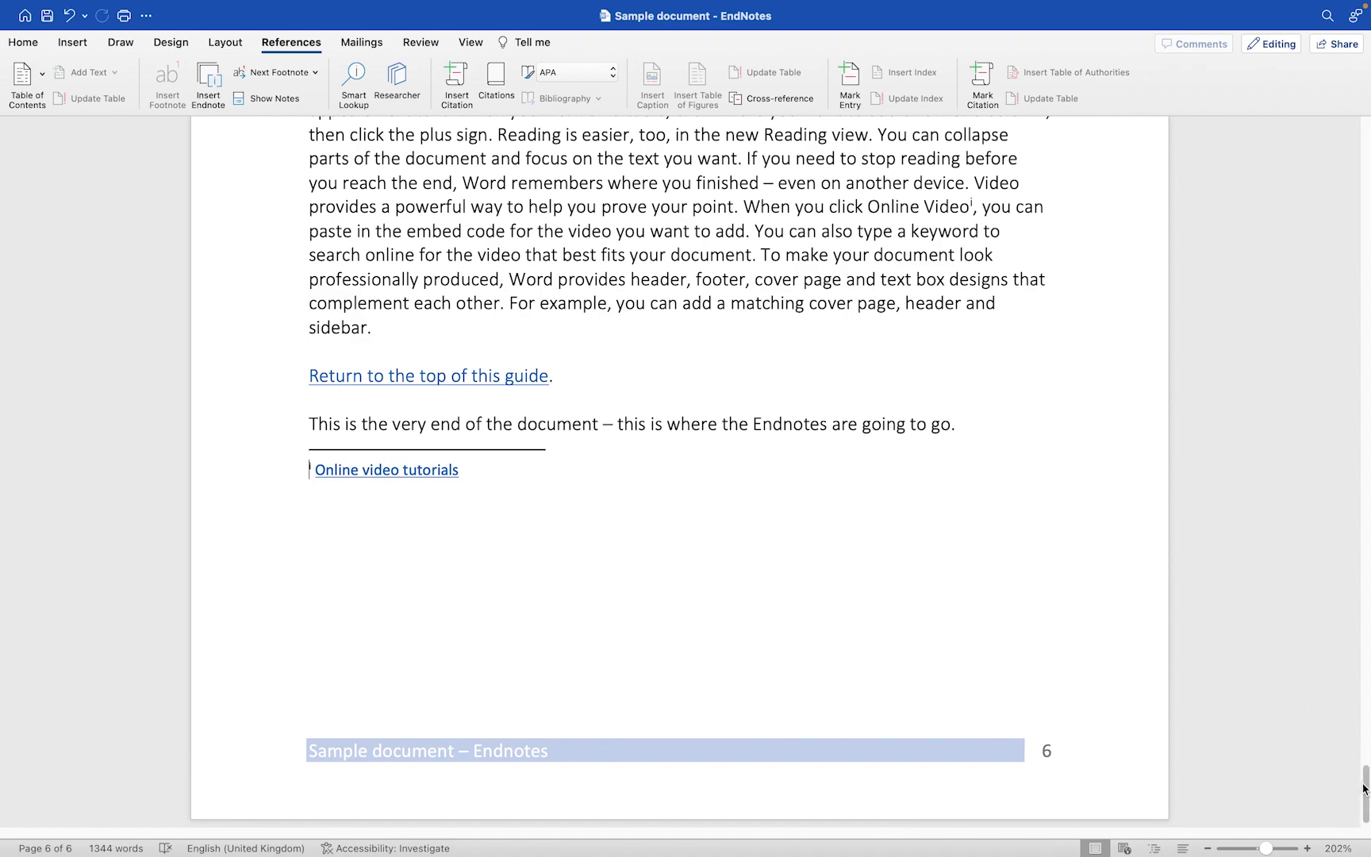
Step: Scroll to the bottom of page 3 to view footnote 1, 'This is the first Endnote -'
{"action": "left_click_drag", "start_coordinate": [1364, 793], "coordinate": [1366, 365]}
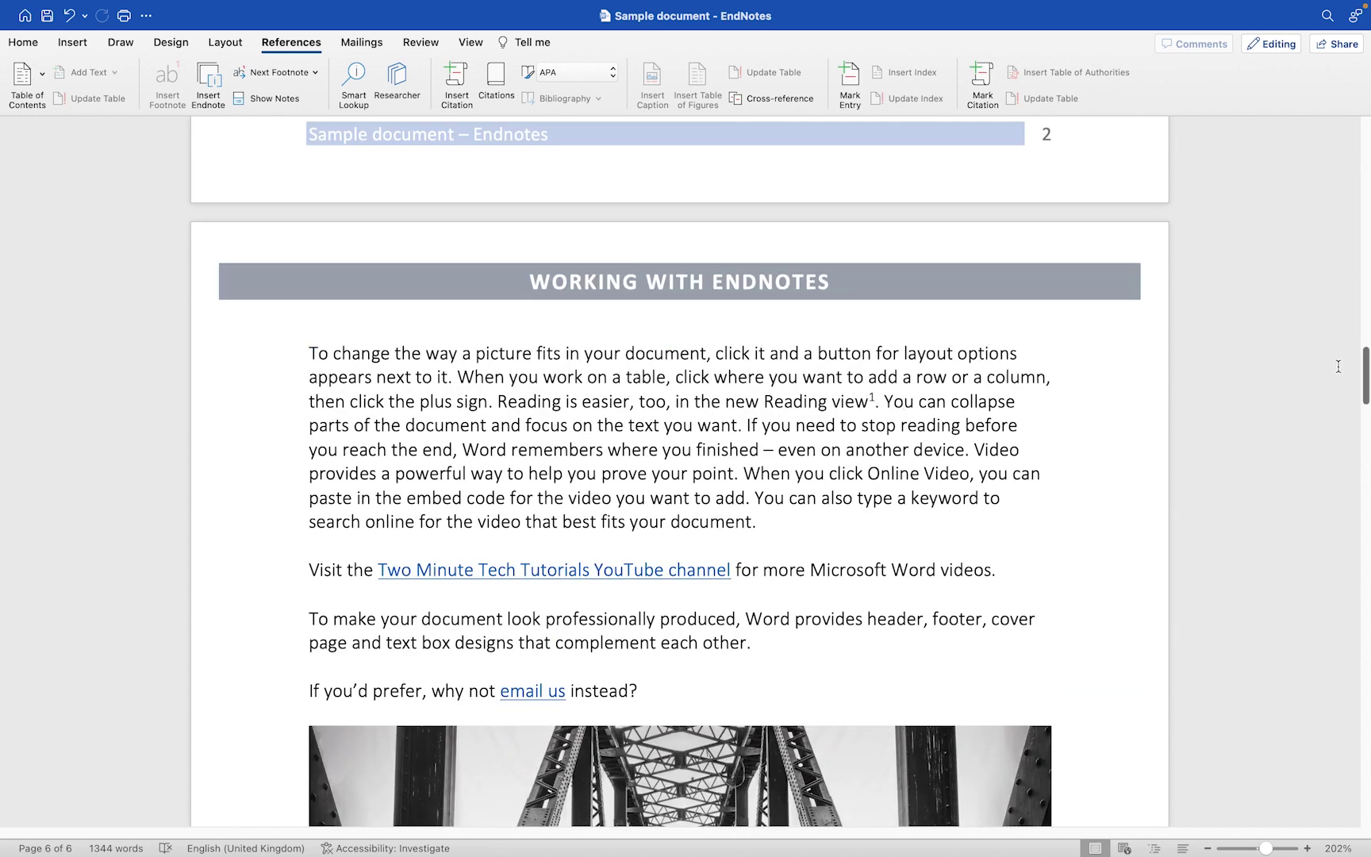
{"action": "scroll", "coordinate": [363, 432], "scroll_direction": "down", "scroll_amount": 10}
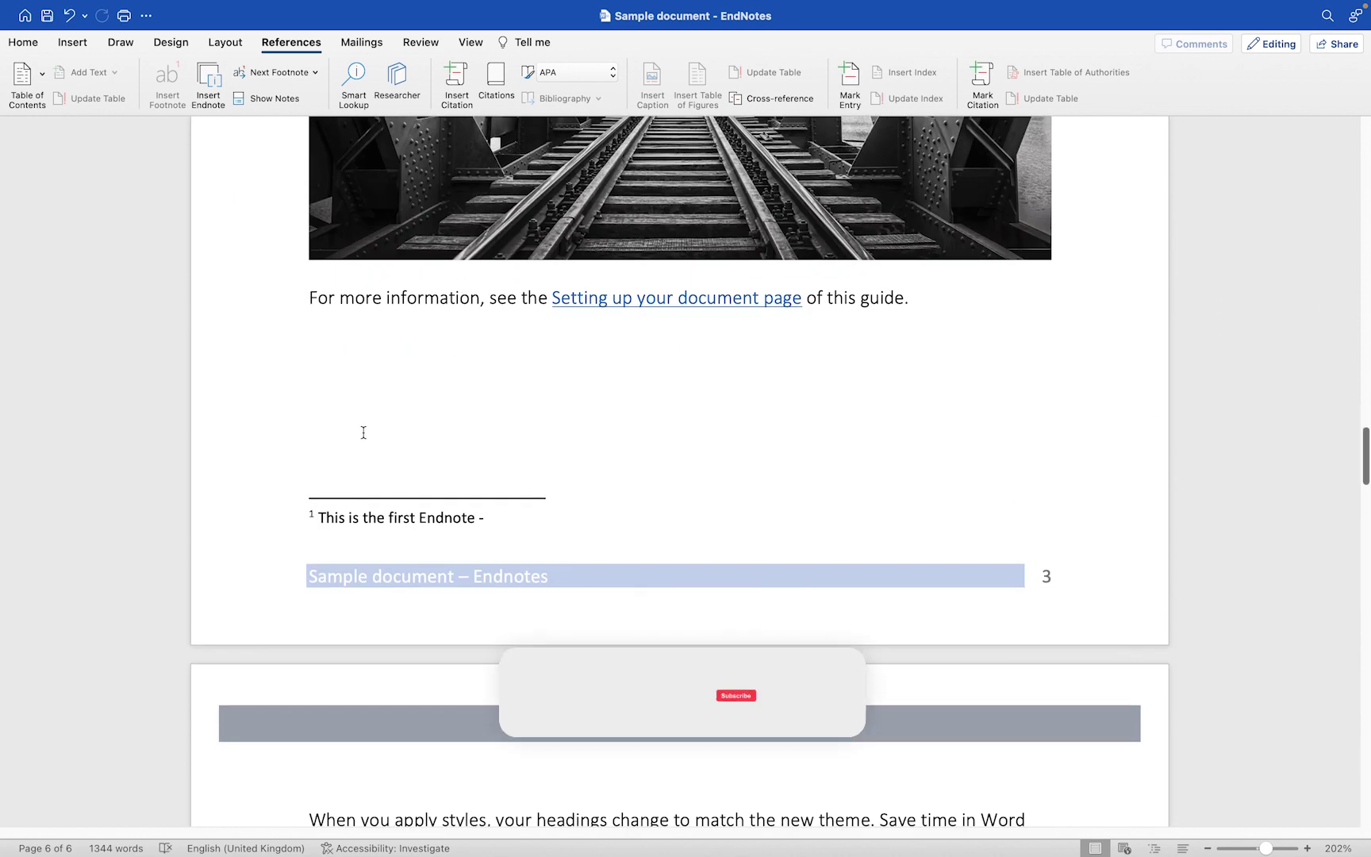